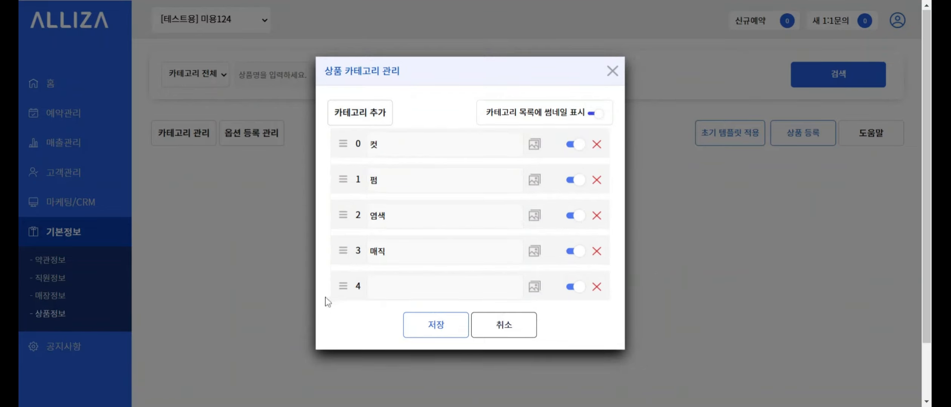
- Name the fifth category 크리닉, save it, and reopen the category manager
left_click(417, 296)
type("ㅋㅡ리니")
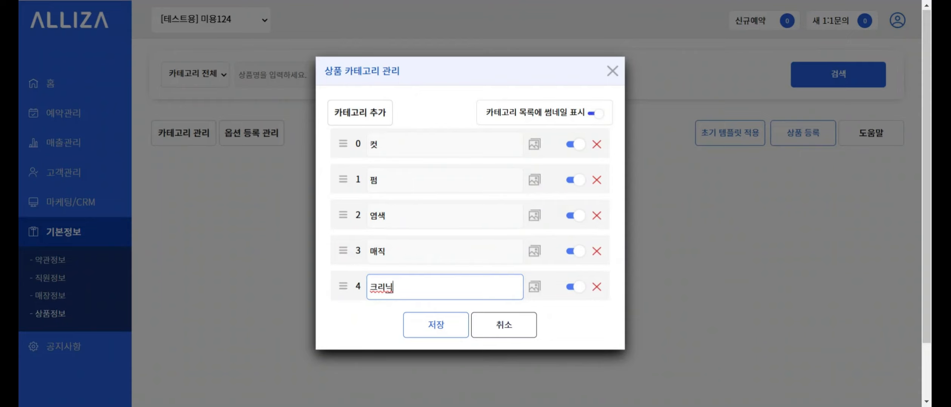
left_click(447, 331)
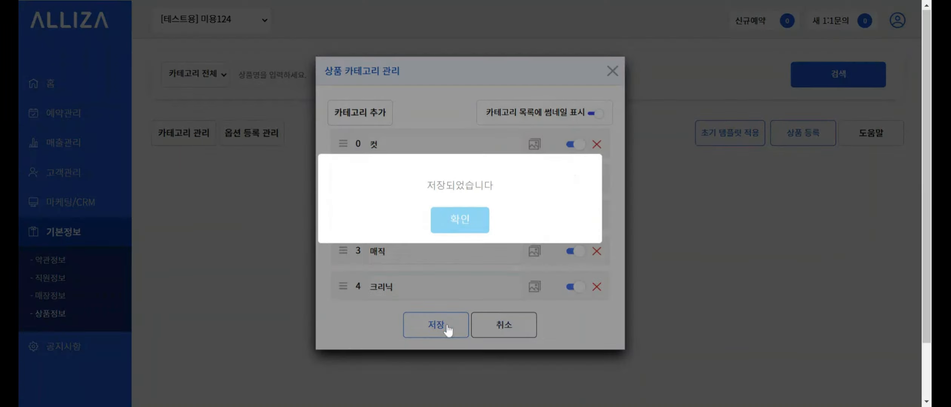
left_click(480, 231)
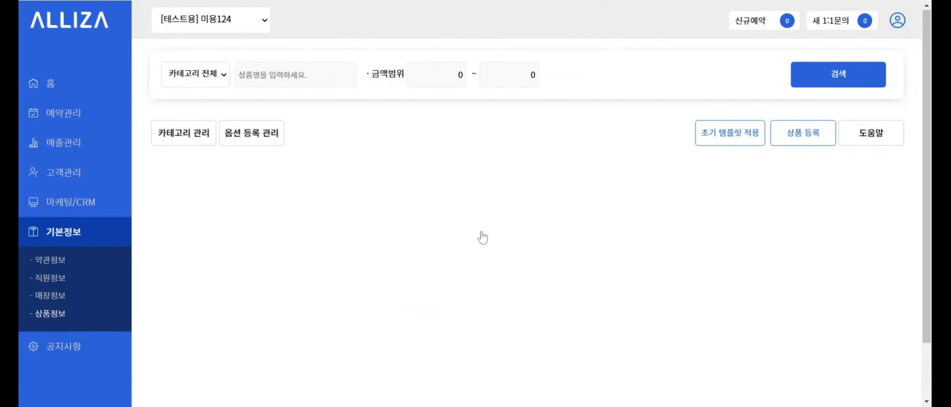
left_click(177, 137)
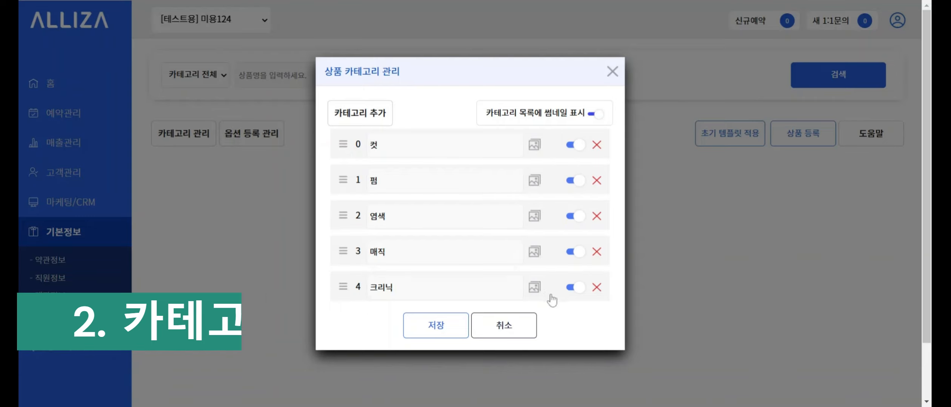
- Rename the 크리닉 category to 클리닉, hide it, and save
left_click(574, 288)
left_click(574, 289)
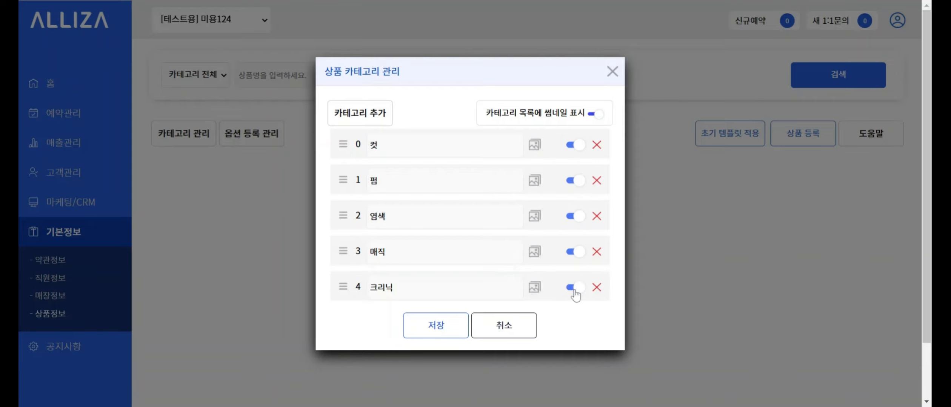
left_click(415, 288)
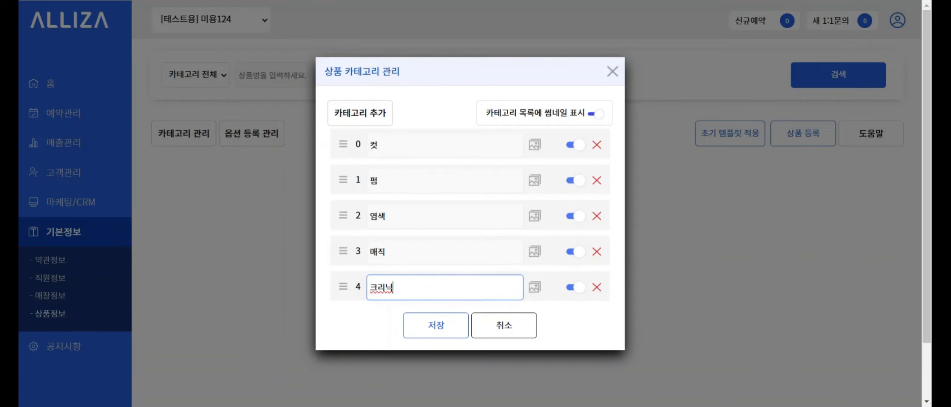
key("BackSpace")
type("클리니")
left_click(376, 324)
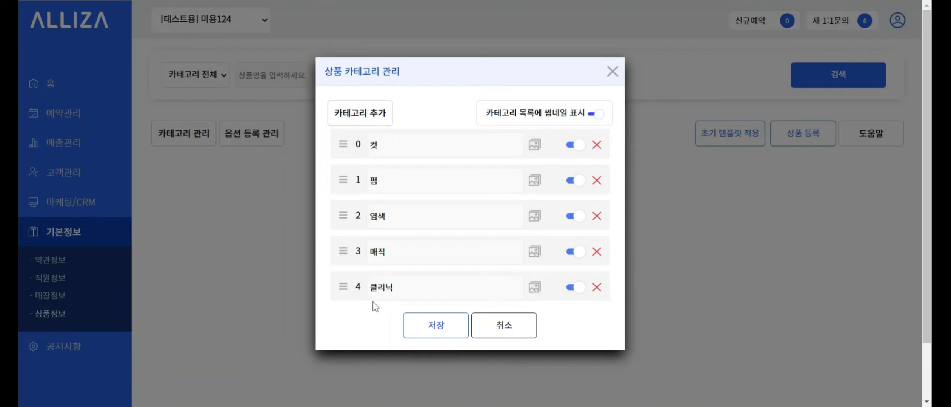
left_click(572, 287)
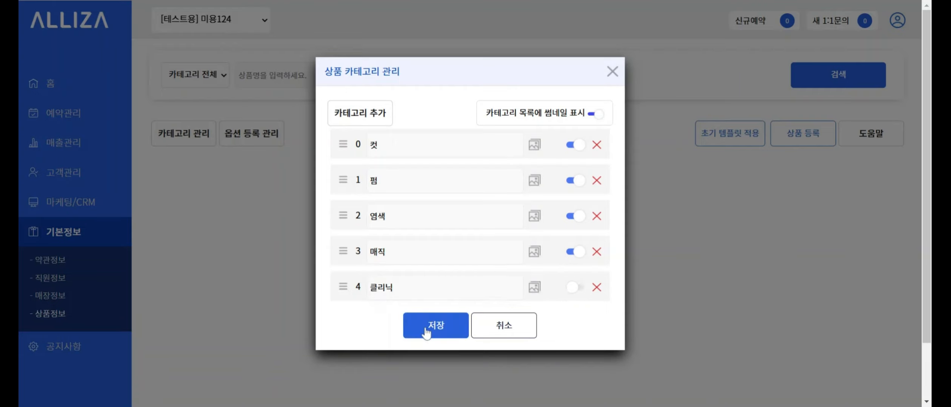
left_click(426, 332)
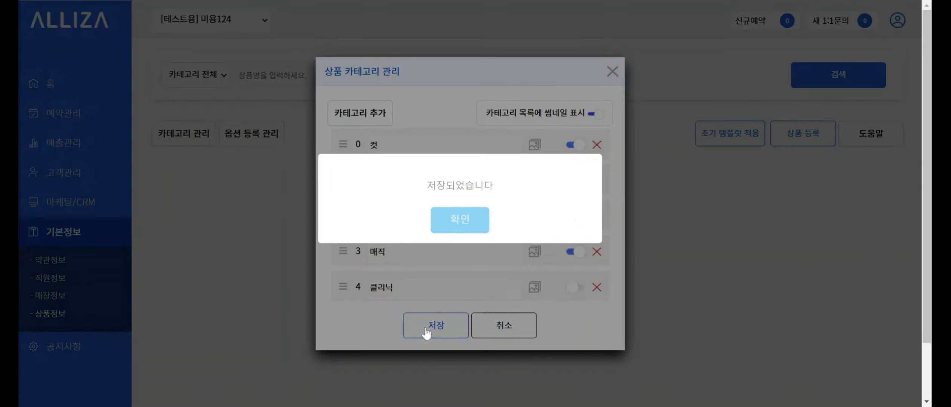
left_click(451, 228)
- Delete the 클리닉 category and save, leaving 컷, 펌, 염색, 매직
left_click(172, 144)
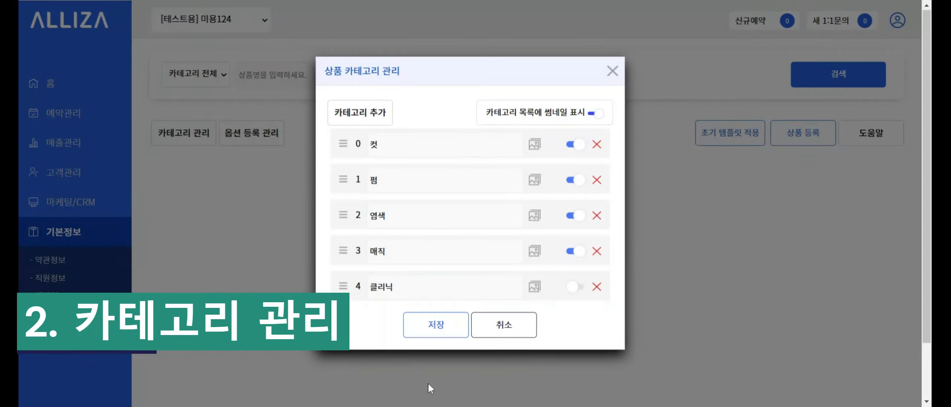
left_click(596, 287)
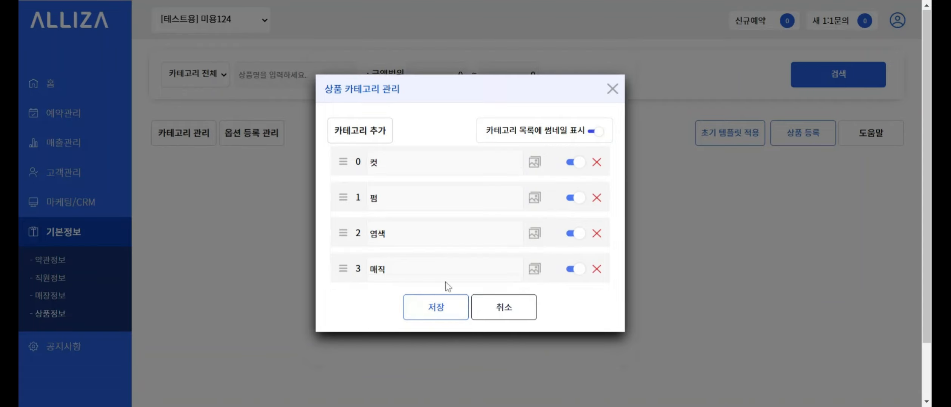
left_click(437, 313)
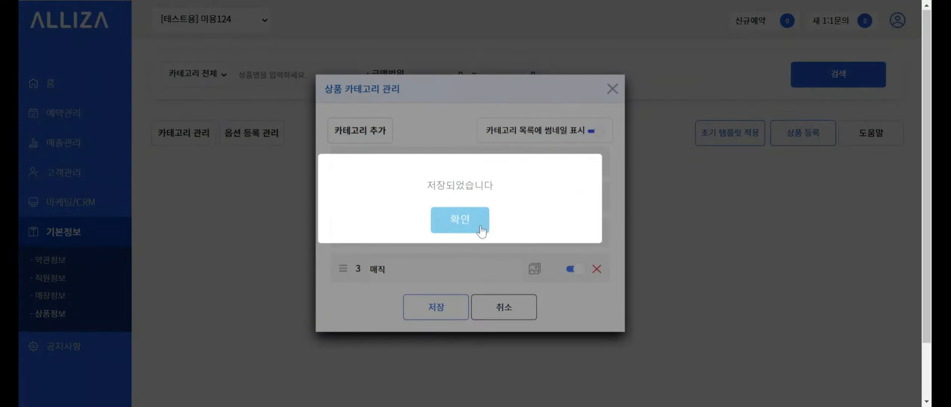
left_click(477, 224)
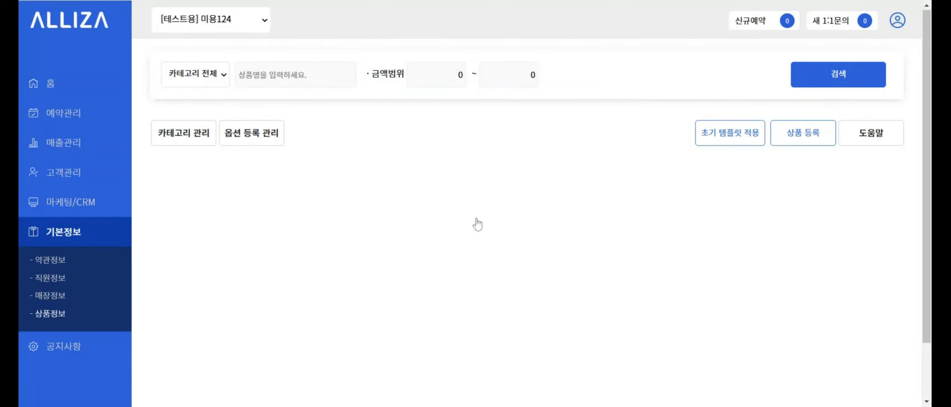
- Reorder the categories to 펌, 컷, 매직, 염색 and save
left_click(194, 144)
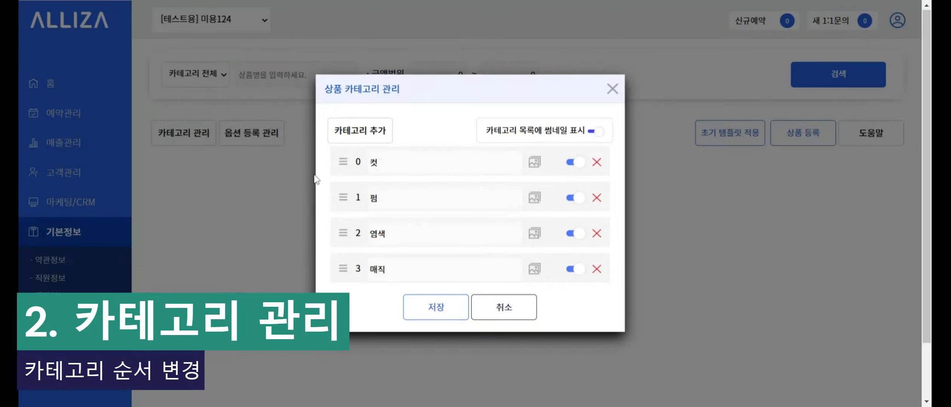
left_click_drag(342, 162, 346, 207)
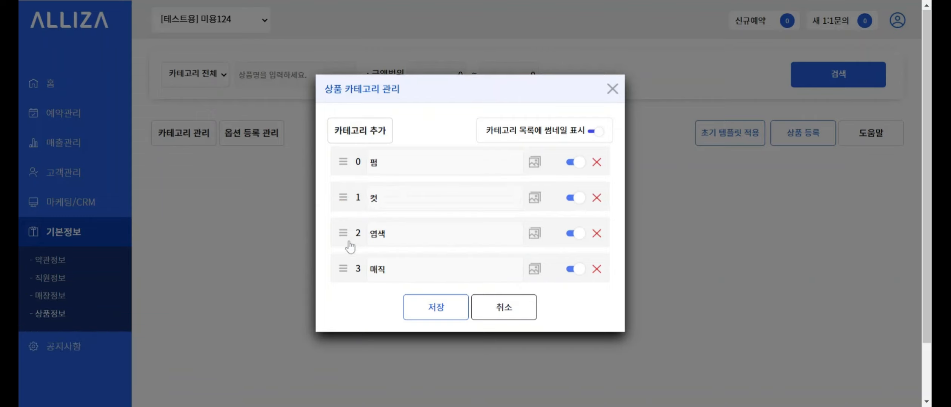
left_click_drag(341, 269, 344, 233)
left_click(435, 321)
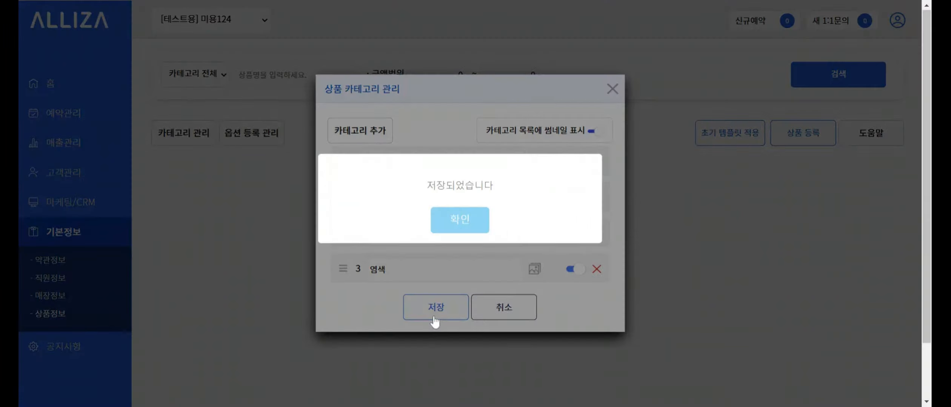
left_click(456, 227)
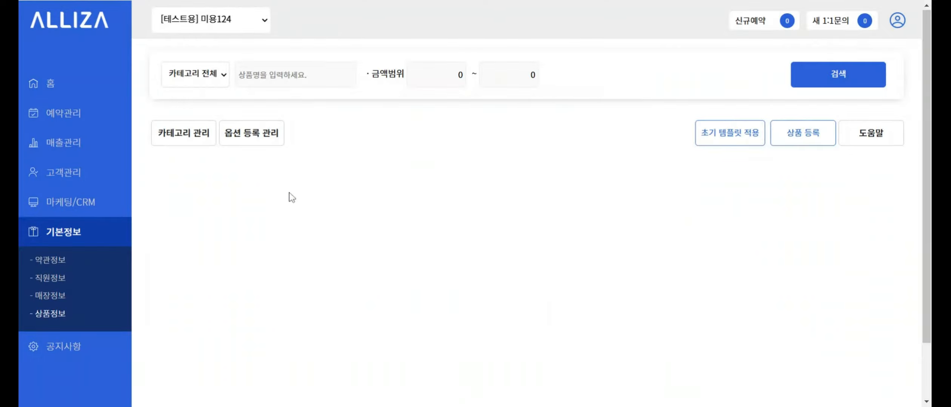
- Restore the category order to 컷, 펌, 염색, 매직 and save
left_click(191, 138)
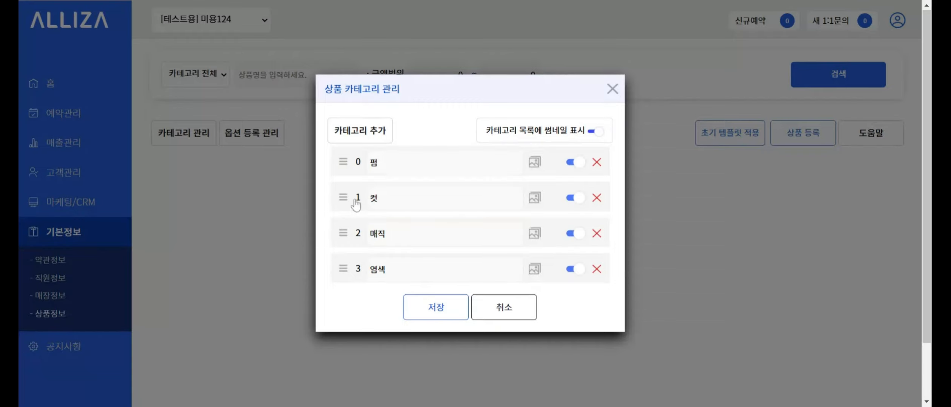
left_click_drag(345, 200, 350, 165)
left_click_drag(343, 237, 345, 272)
left_click(431, 319)
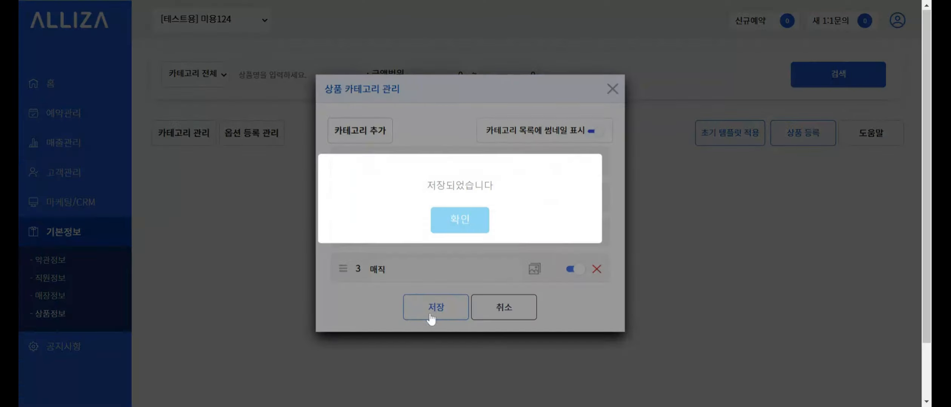
left_click(454, 231)
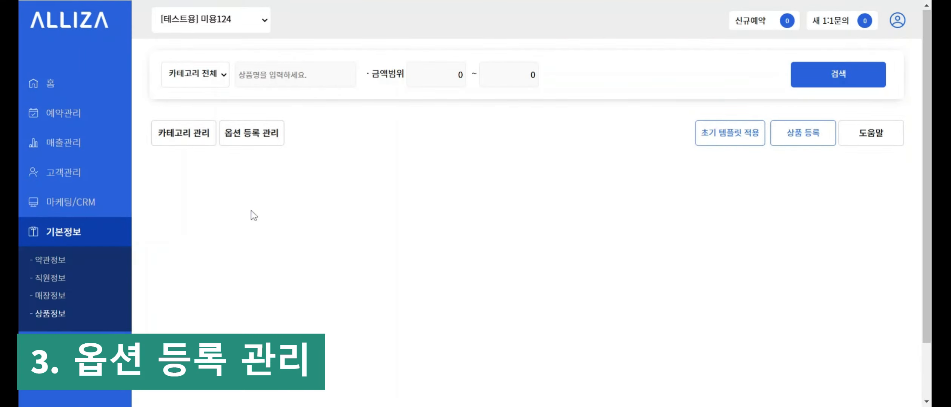
- Open the options list and inspect the 약제변경, 영양추가 and 기장추가 details in turn
left_click(252, 144)
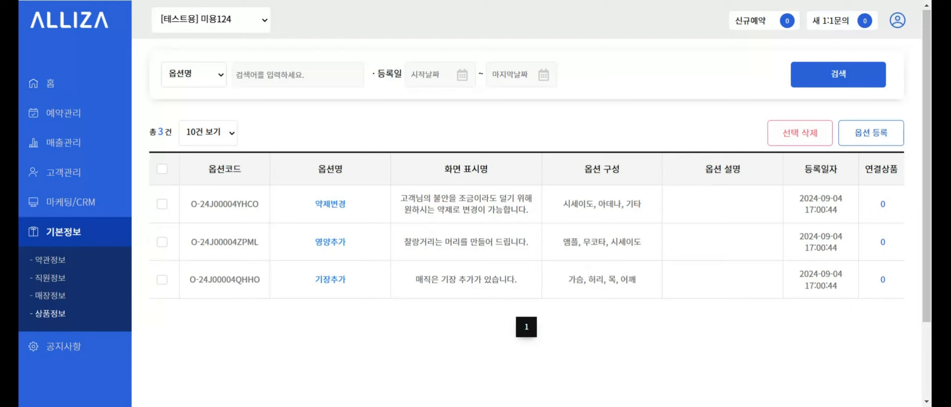
left_click(331, 205)
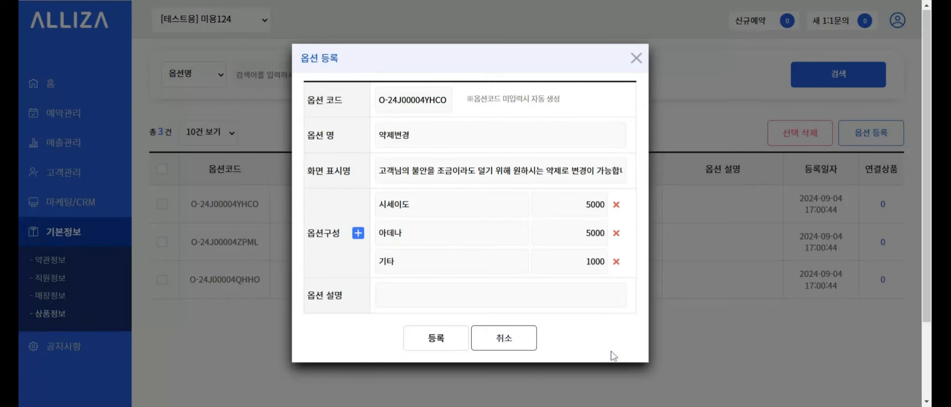
left_click(636, 60)
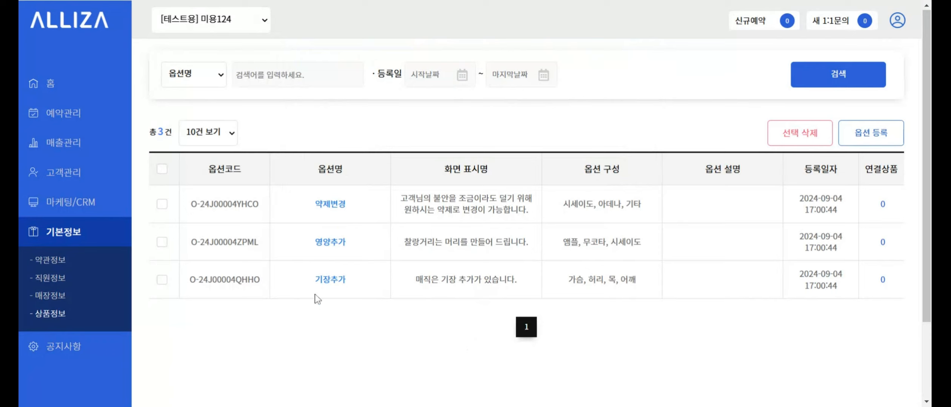
left_click(339, 252)
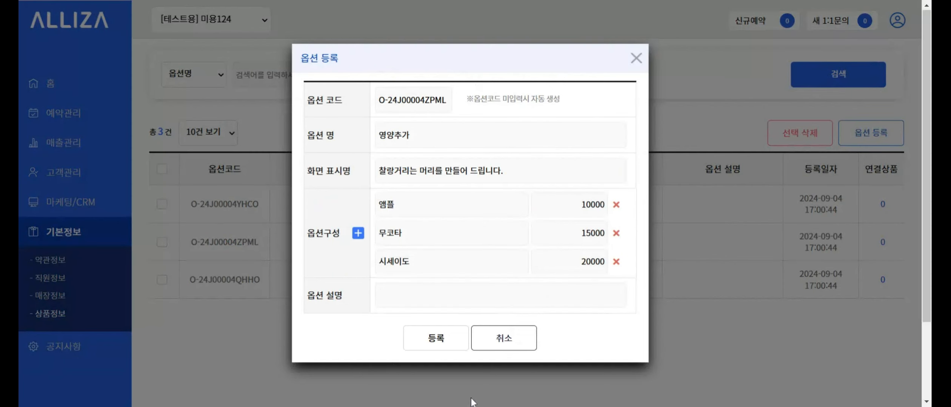
left_click(636, 58)
left_click(318, 281)
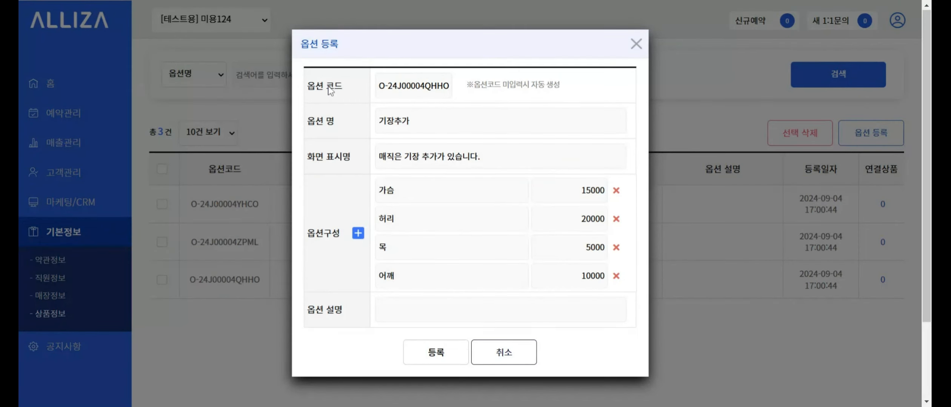
left_click(635, 51)
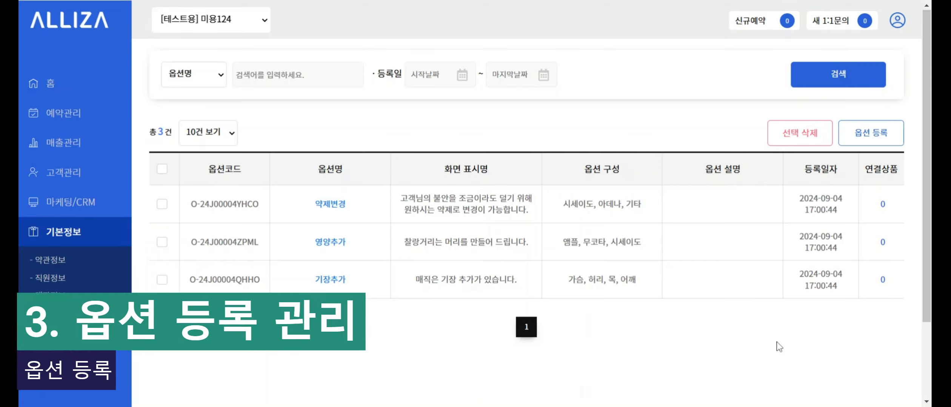
- Start a new option named 크리닉추가 with display name 크리닉
left_click(876, 137)
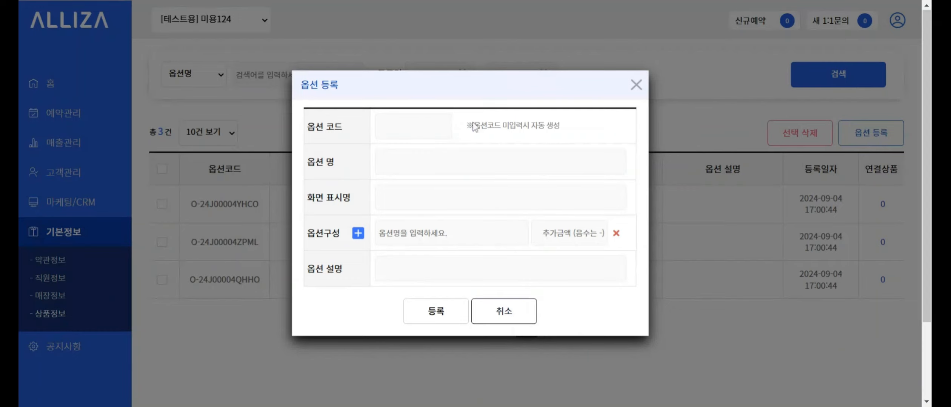
left_click_drag(560, 126, 475, 136)
left_click(588, 131)
left_click(393, 162)
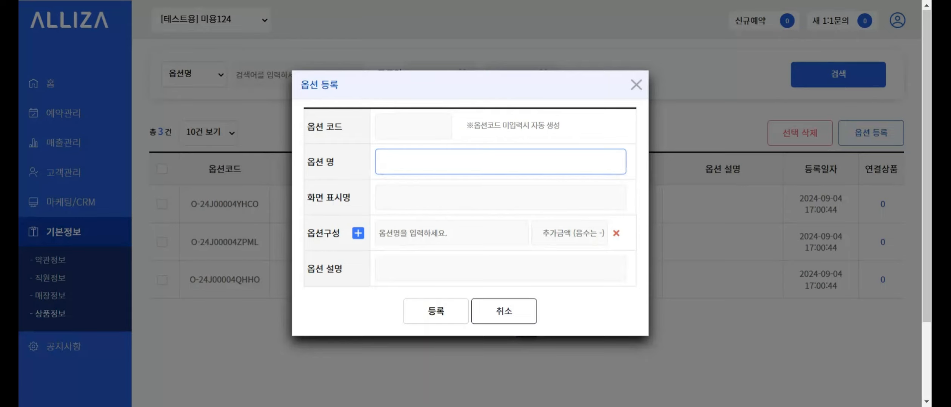
type("ㅋ리니ㄱ추가")
key("Tab")
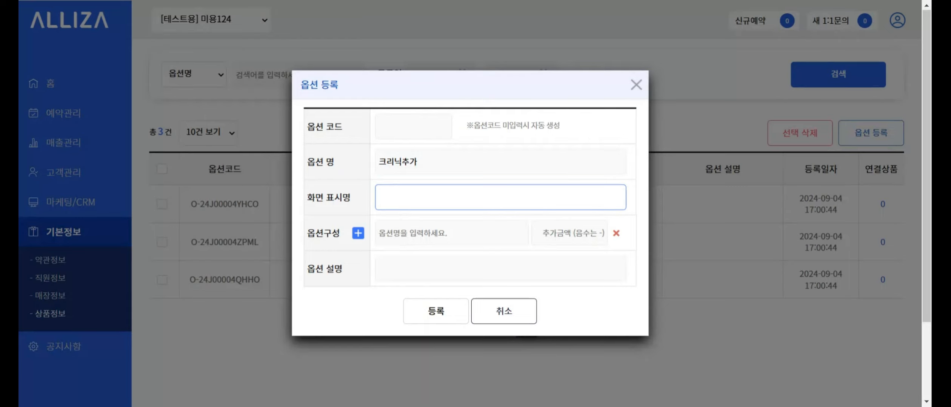
type("크리닉")
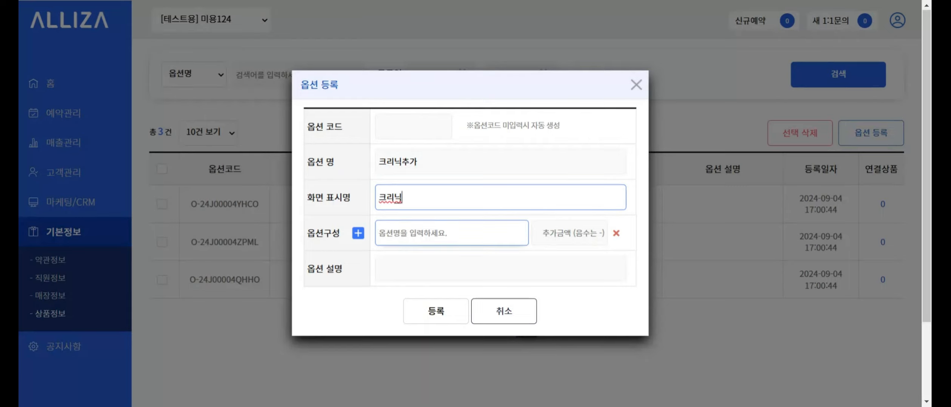
left_click(357, 266)
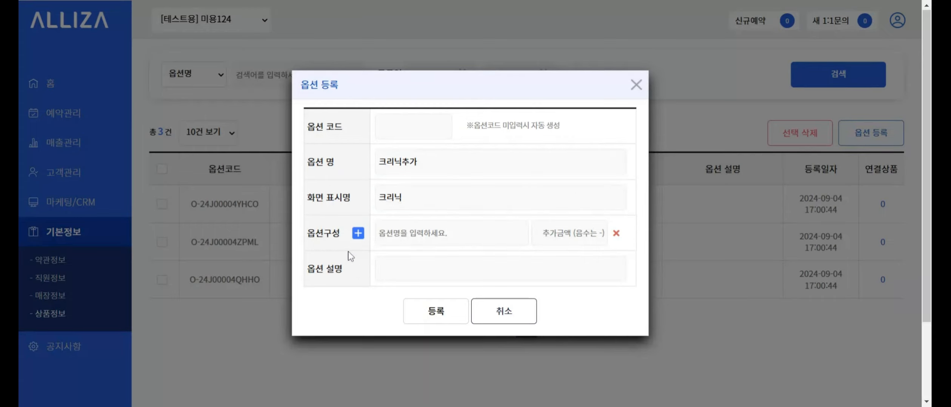
- Set a single composition row: 두피 클리닉 at 5000
left_click(358, 233)
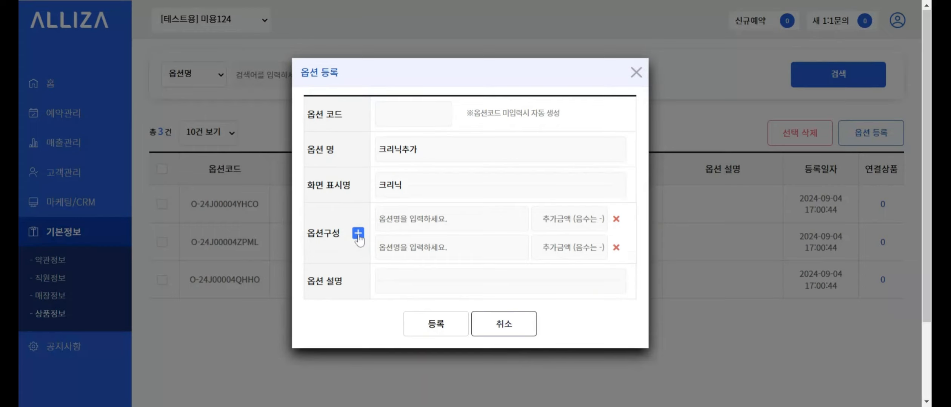
left_click(358, 234)
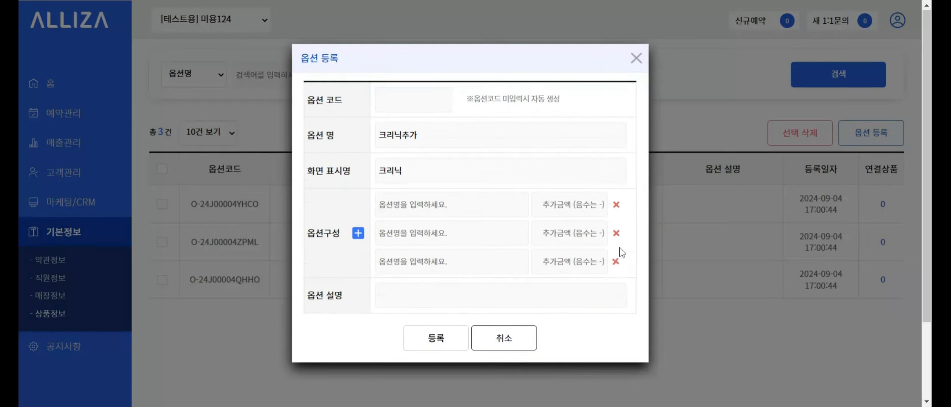
left_click(616, 234)
left_click(617, 249)
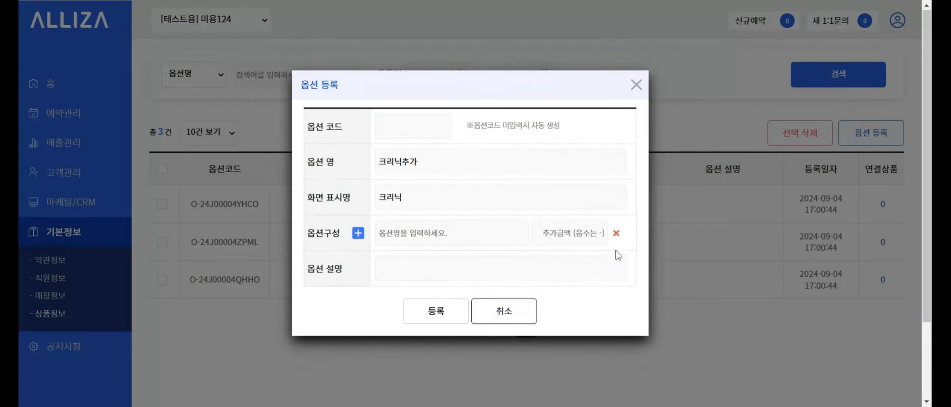
left_click(501, 273)
left_click(460, 236)
type("ㄷ")
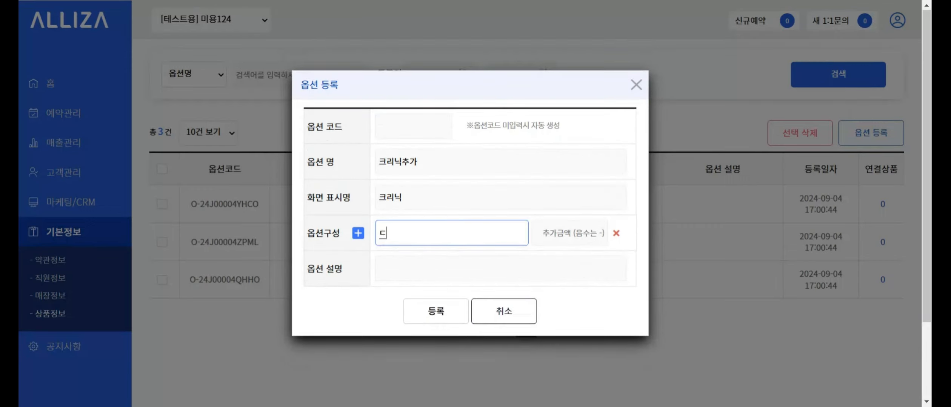
type("피")
type(" 크ㄹ리닉")
key("Tab")
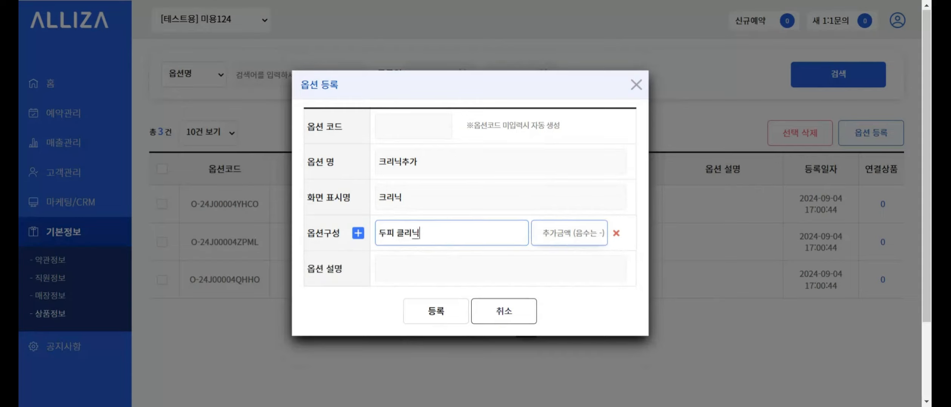
type("5000")
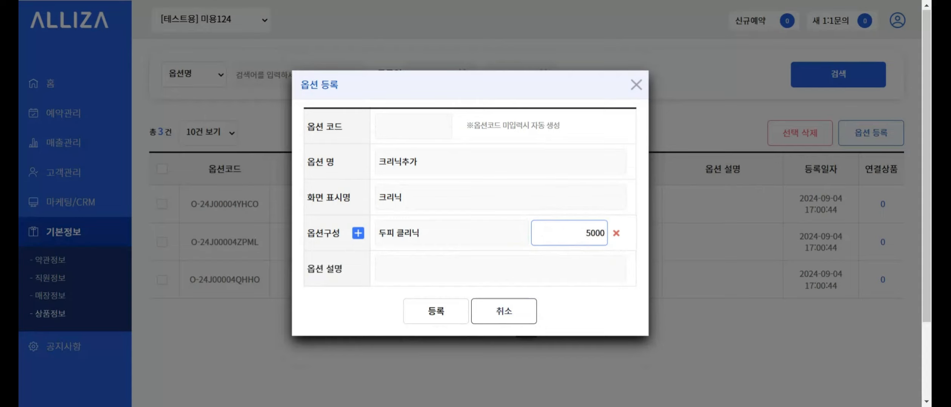
- Add the description 두피 크리닉 and register the option
key("Tab")
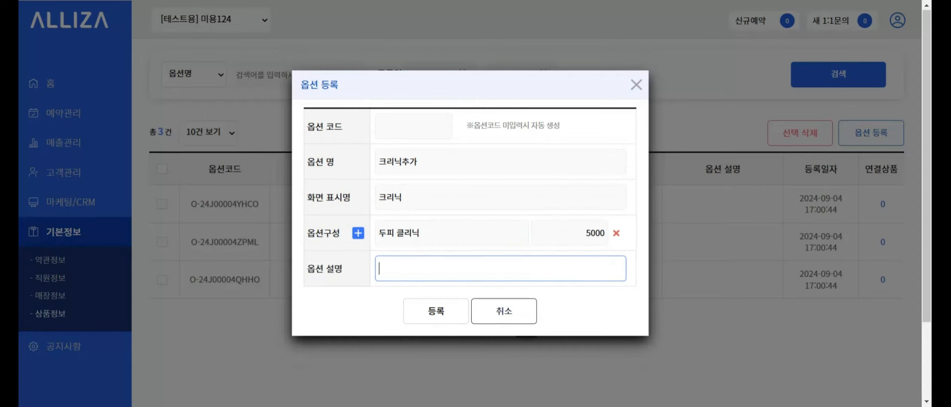
type("두피 크리닉")
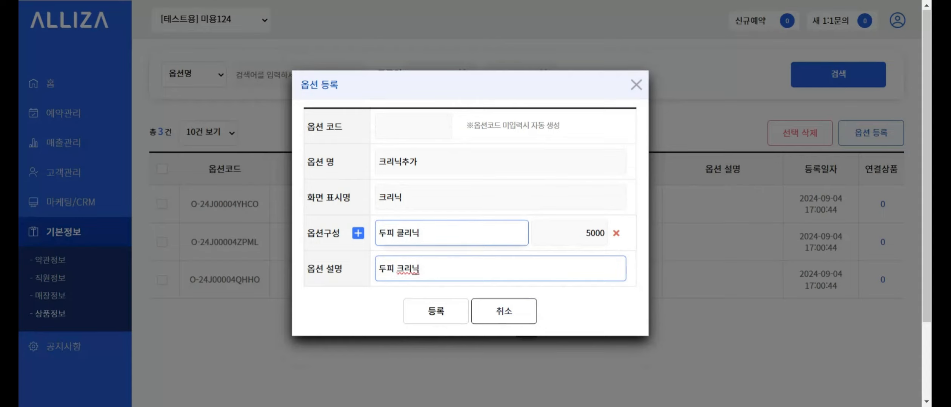
left_click(449, 235)
left_click(363, 319)
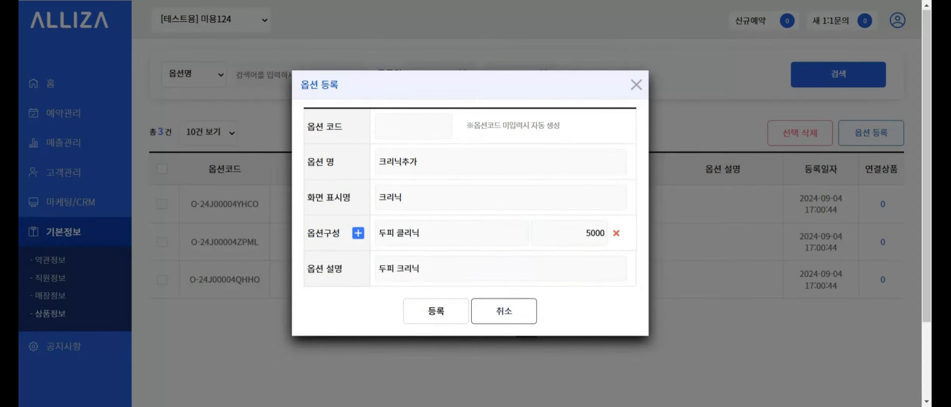
left_click(435, 320)
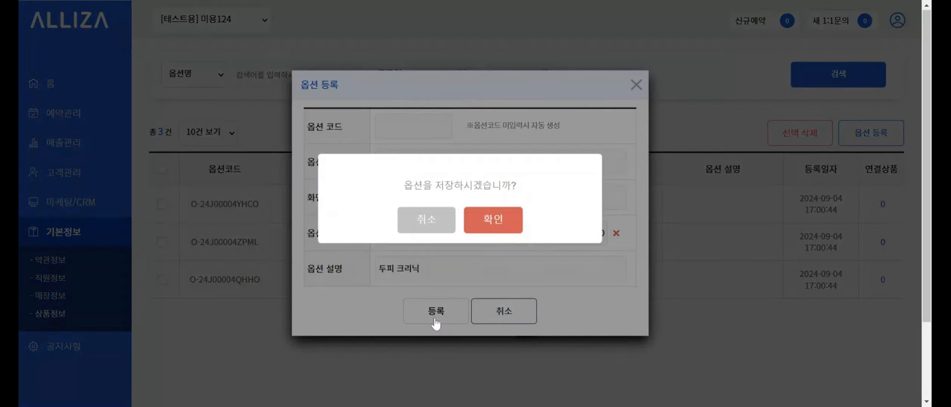
left_click(492, 222)
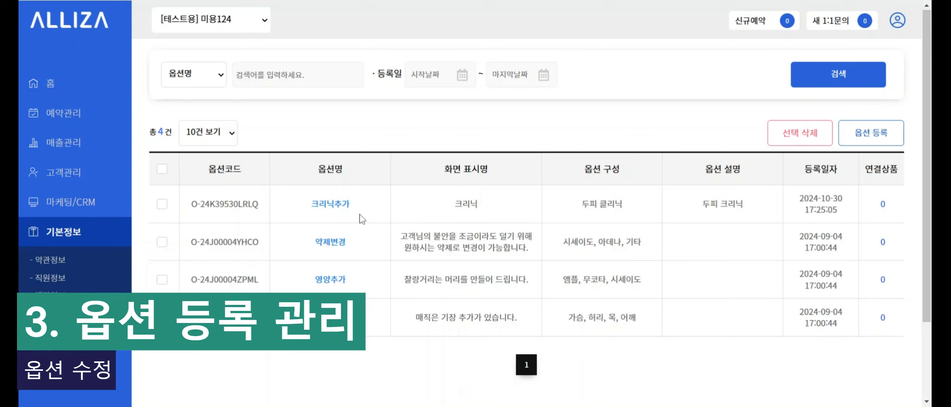
- In 크리닉추가, rename the row 두피 크리닉 at 15000 and describe it as 두피 크리닉을 진행합니다
left_click(336, 205)
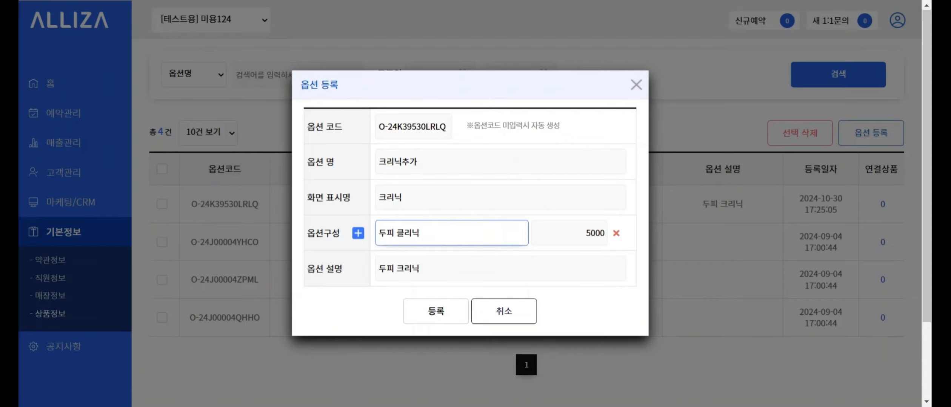
key("ctrl+a")
type("두피 ")
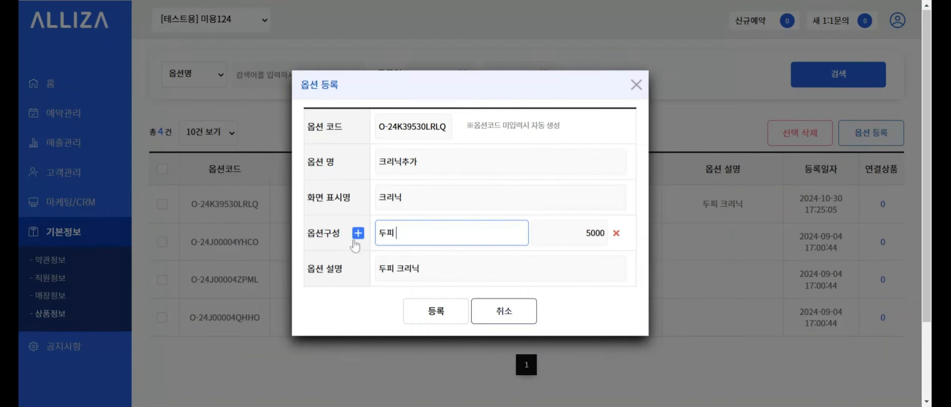
type("크리닉")
left_click(513, 269)
type("을 진행합니다.")
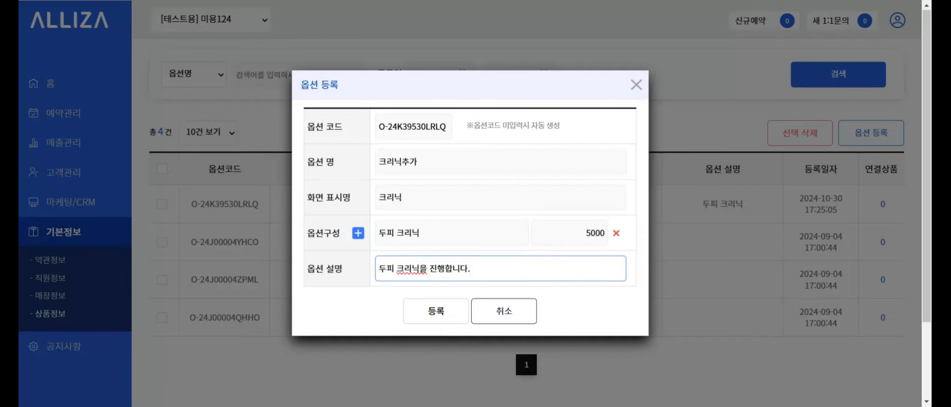
left_click(590, 233)
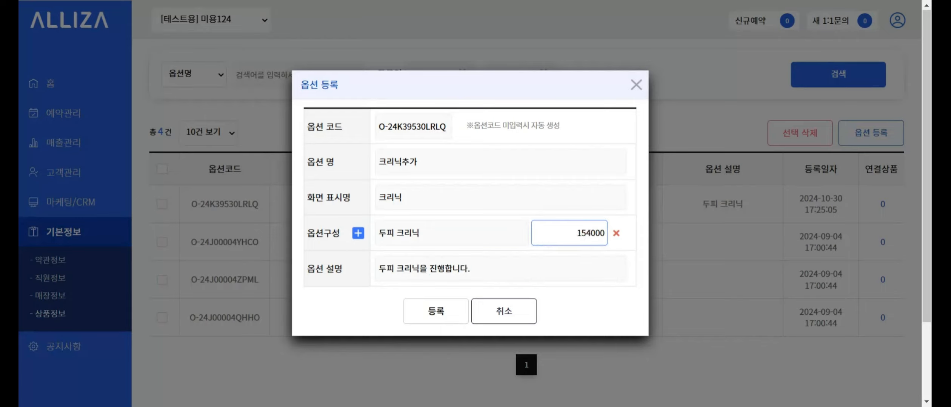
key("BackSpace")
- Add a 두피 마사지 row at 10000, save the option, and recheck it
left_click(358, 233)
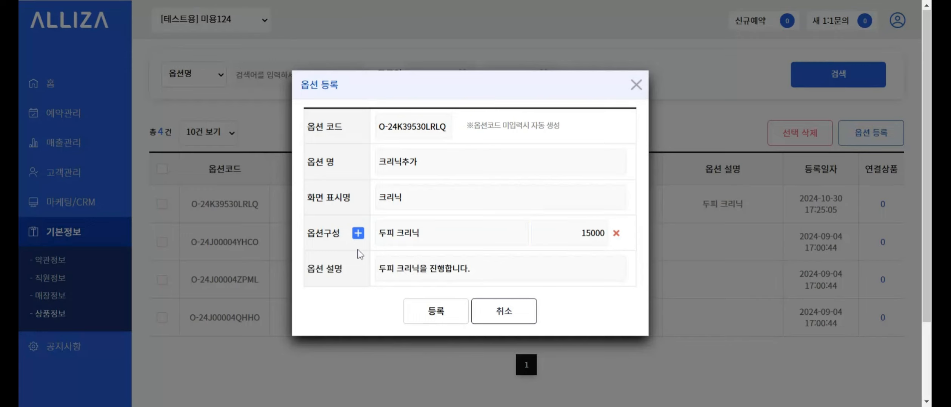
type("두피 ")
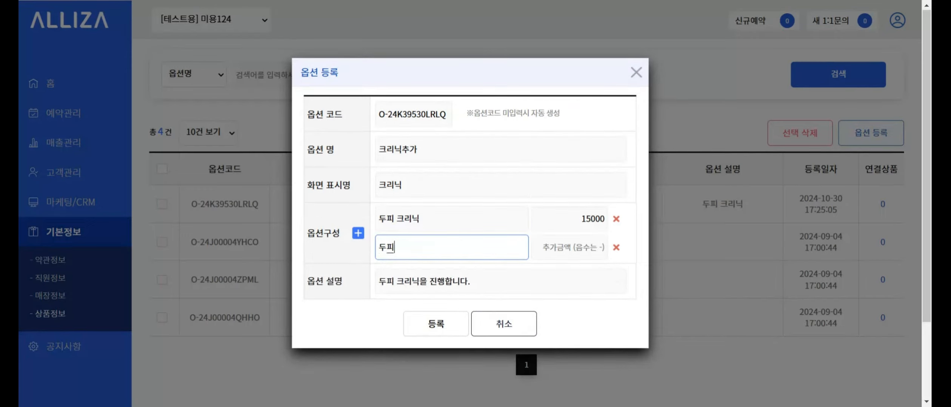
type("마사지")
left_click(563, 248)
type("1000")
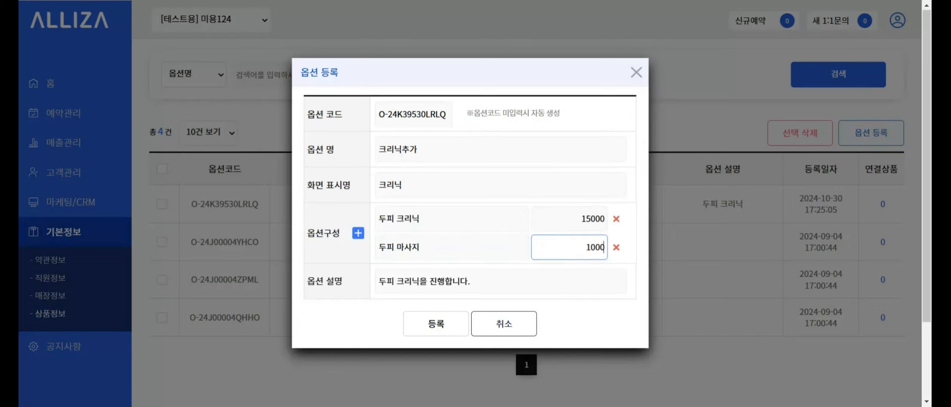
type("0")
left_click(590, 329)
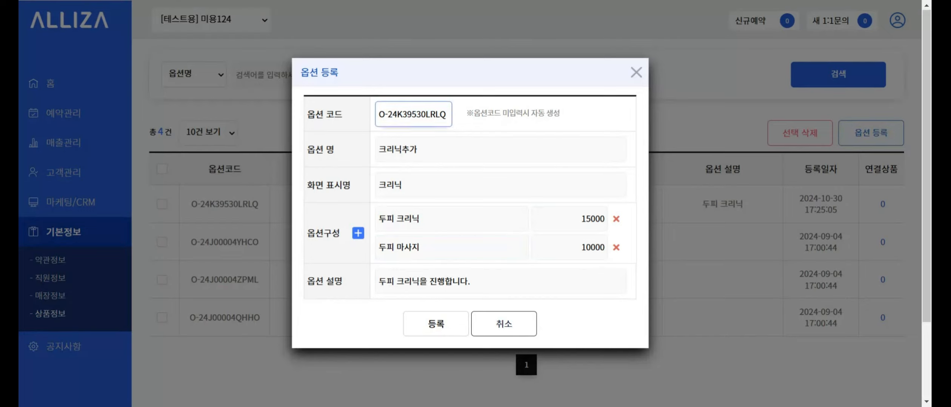
left_click(435, 329)
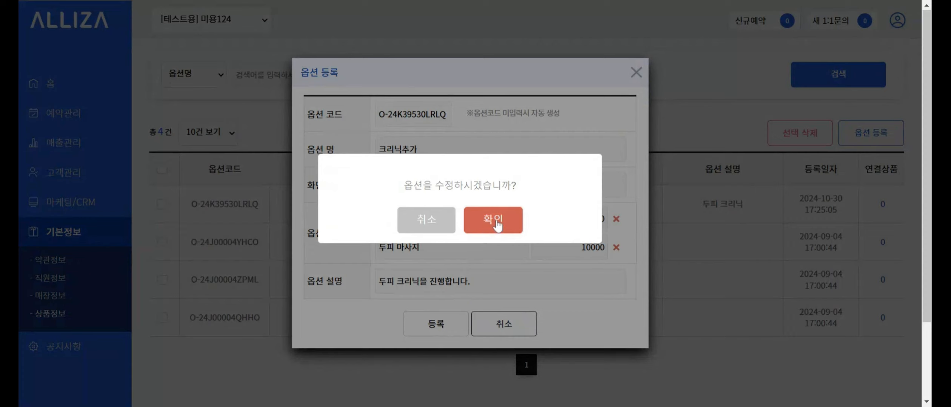
left_click(496, 223)
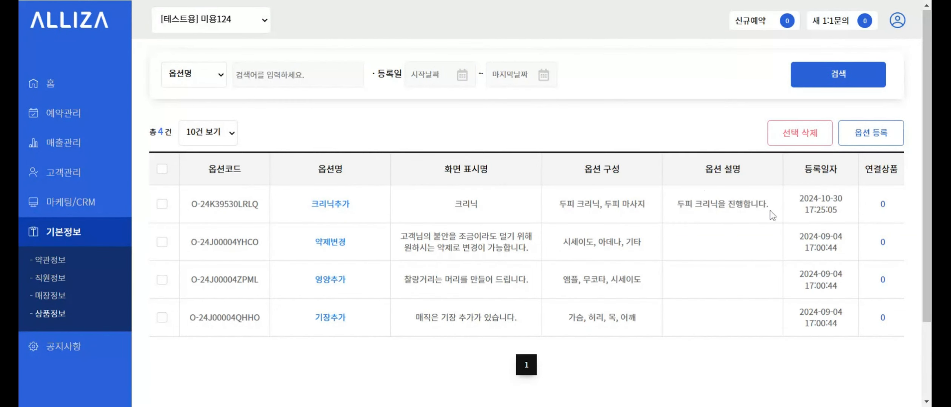
left_click(337, 209)
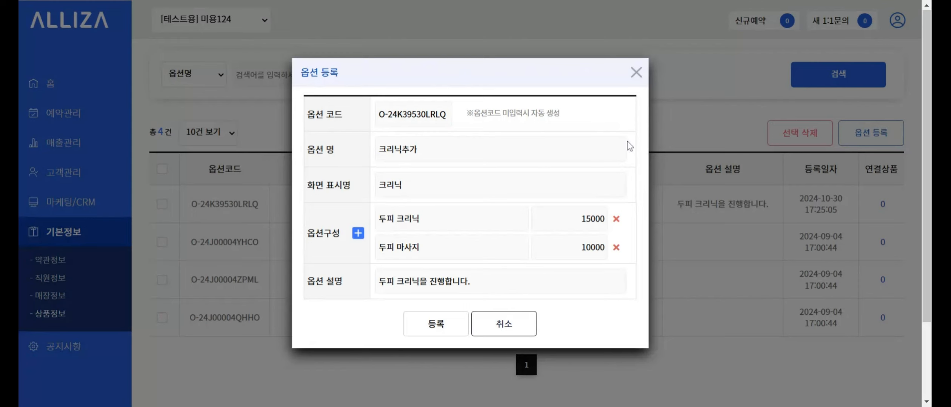
left_click(635, 74)
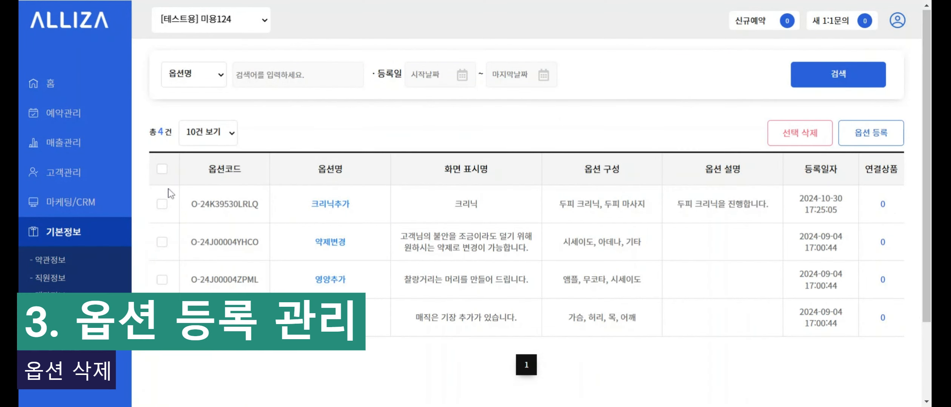
- Try deleting 크리닉추가 and then all four options, cancelling both prompts
left_click(163, 170)
left_click(162, 171)
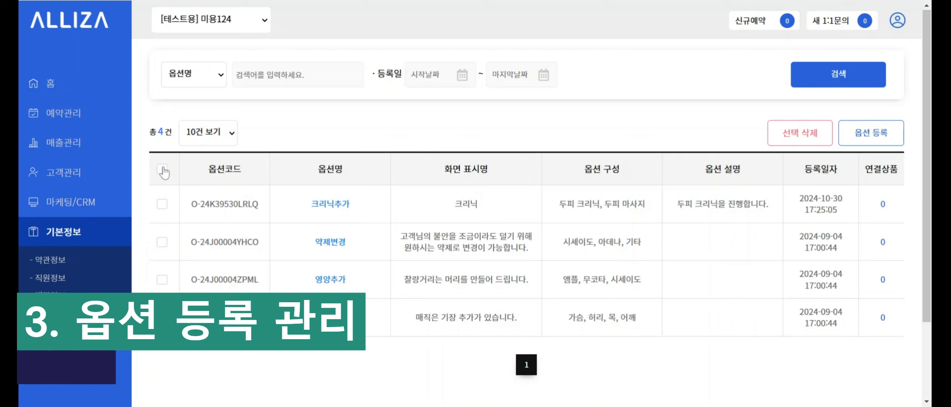
left_click(163, 205)
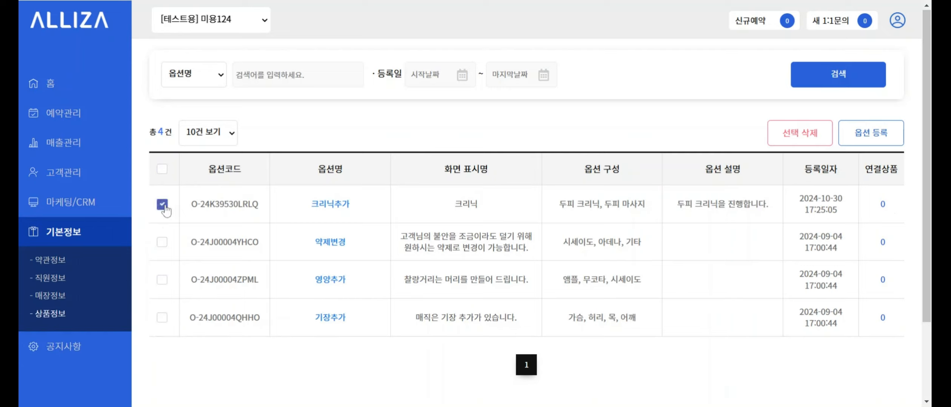
left_click(165, 206)
left_click(161, 209)
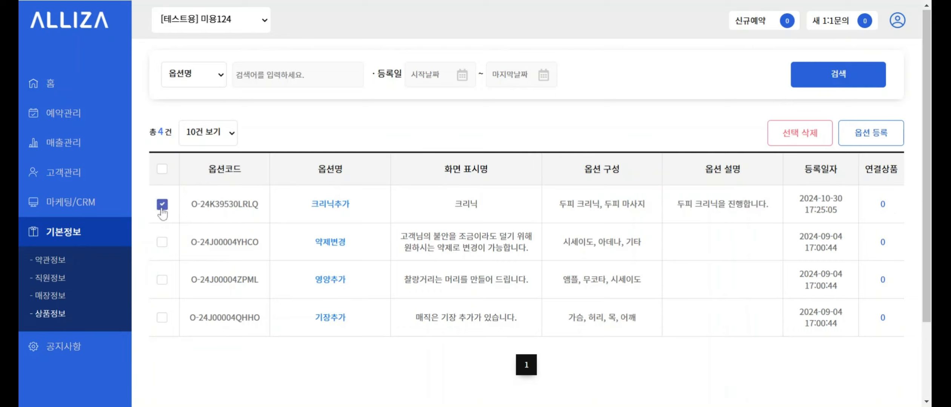
left_click(799, 140)
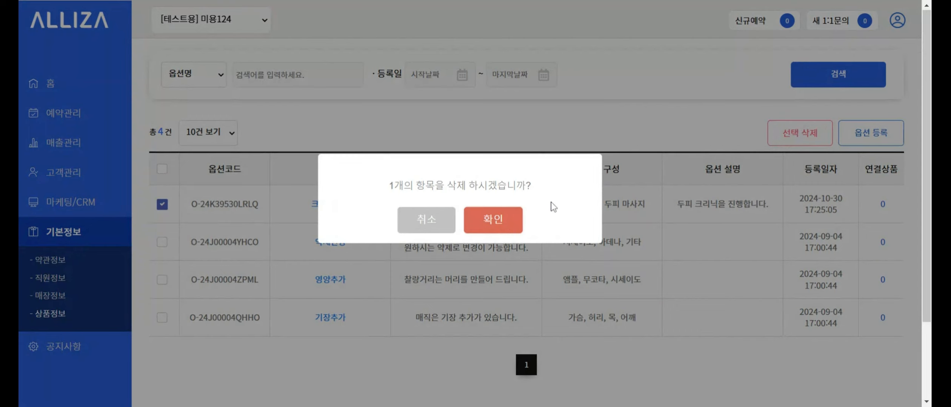
left_click(427, 221)
left_click(163, 205)
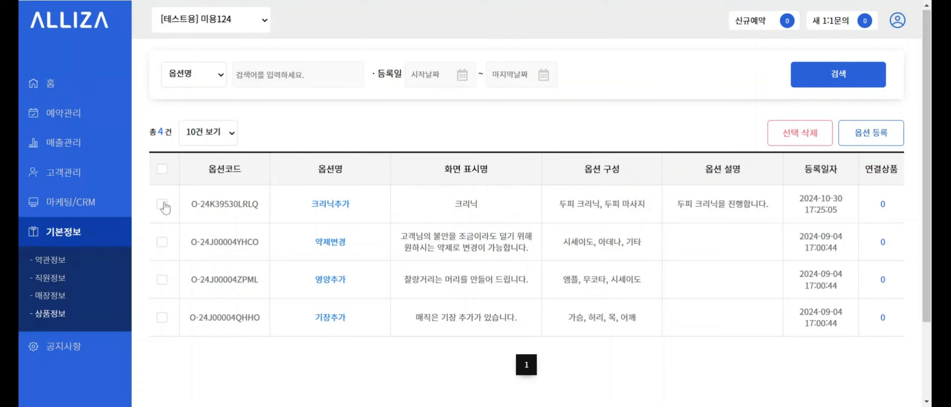
left_click(162, 169)
left_click(788, 144)
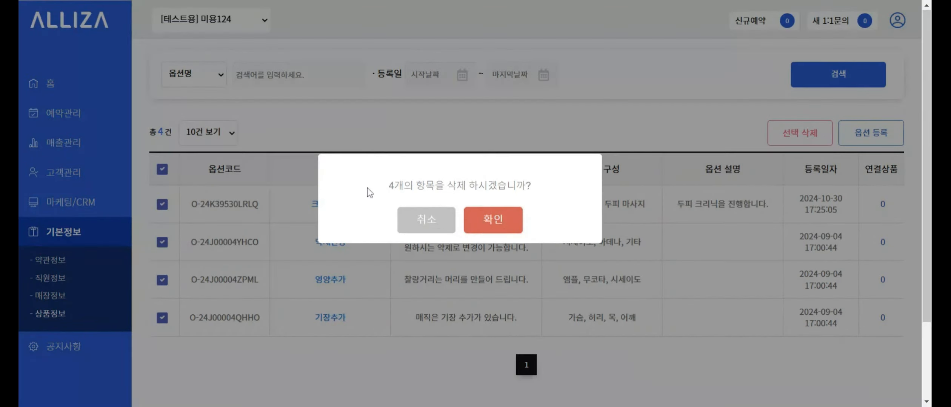
left_click(415, 222)
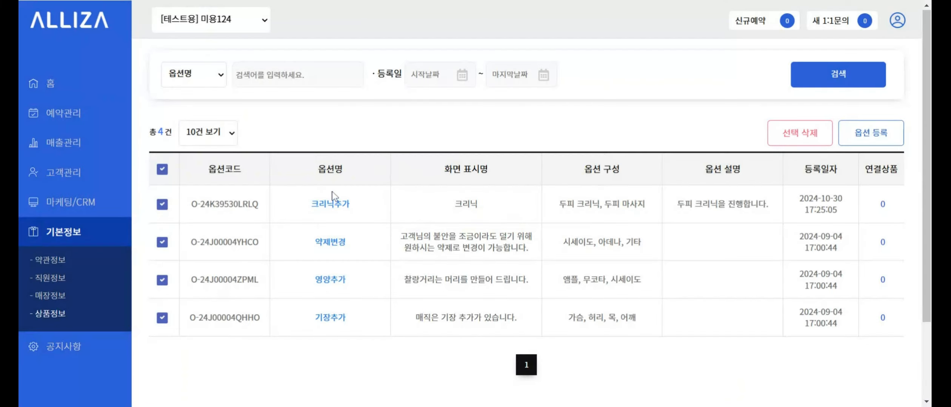
- Select only 크리닉추가 and confirm its deletion
left_click(162, 170)
left_click(162, 204)
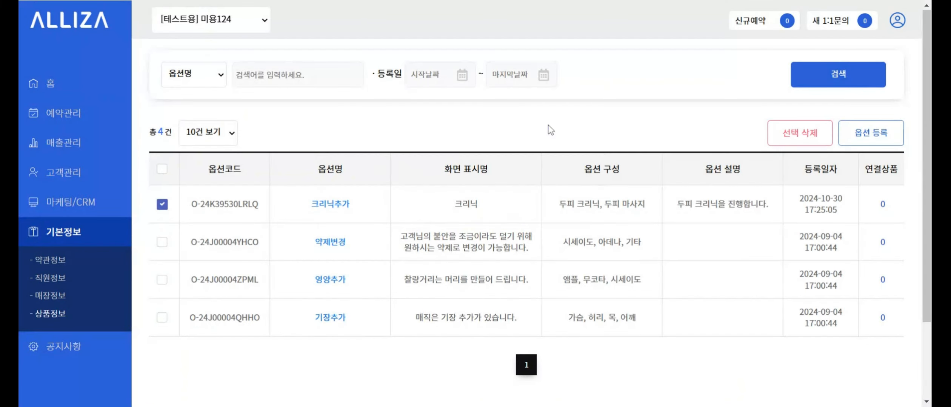
left_click(800, 132)
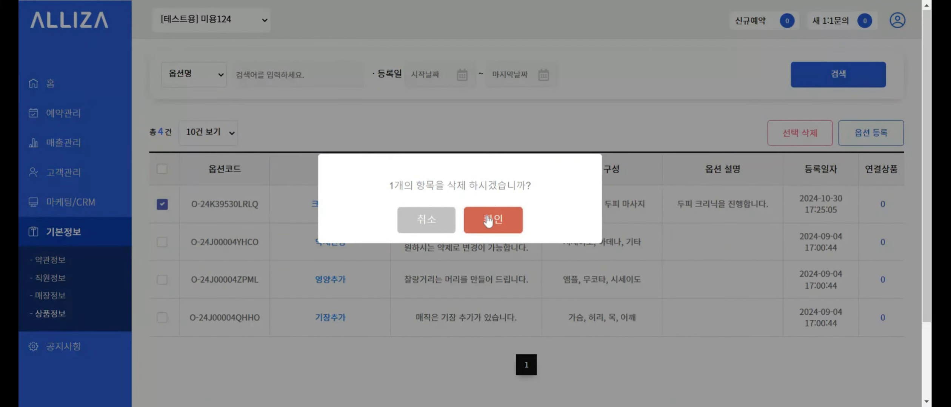
left_click(495, 222)
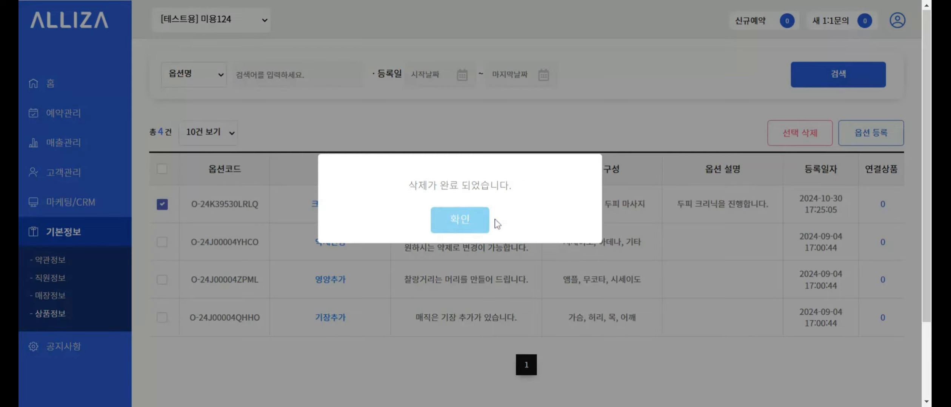
left_click(462, 225)
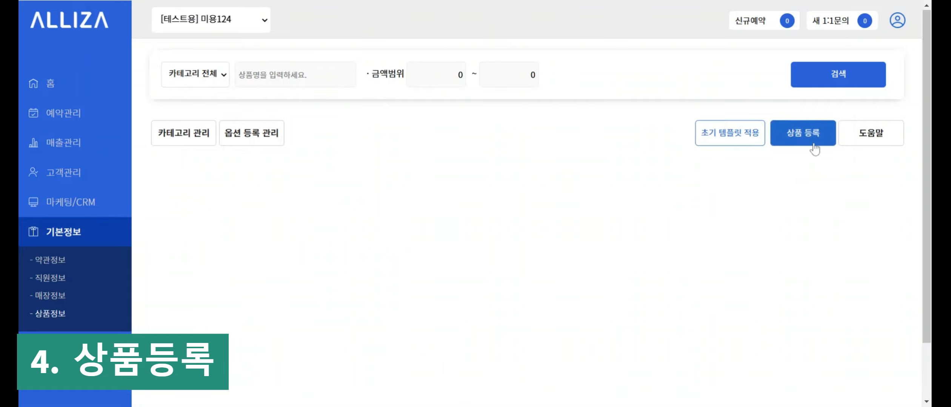
- Start a new product registration and enter 여성 일반 컷 as the product name
left_click(815, 149)
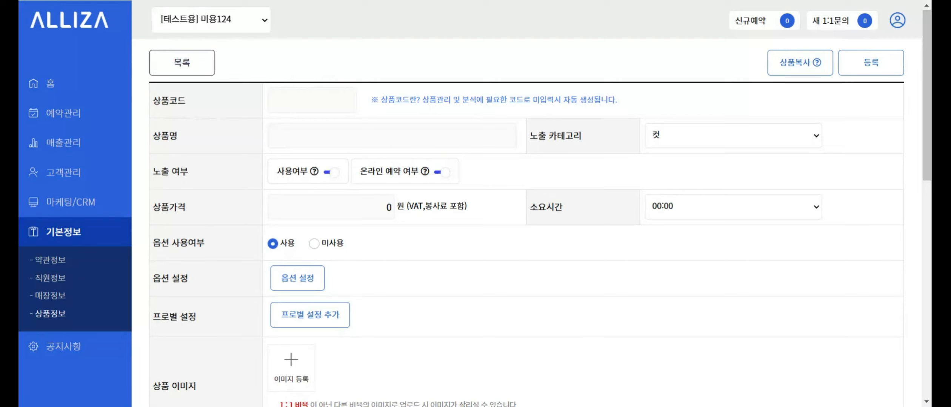
left_click_drag(380, 100, 626, 105)
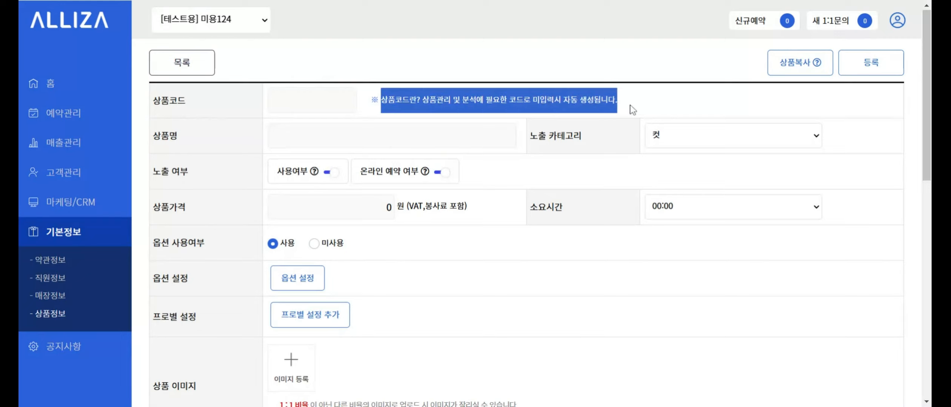
left_click(631, 108)
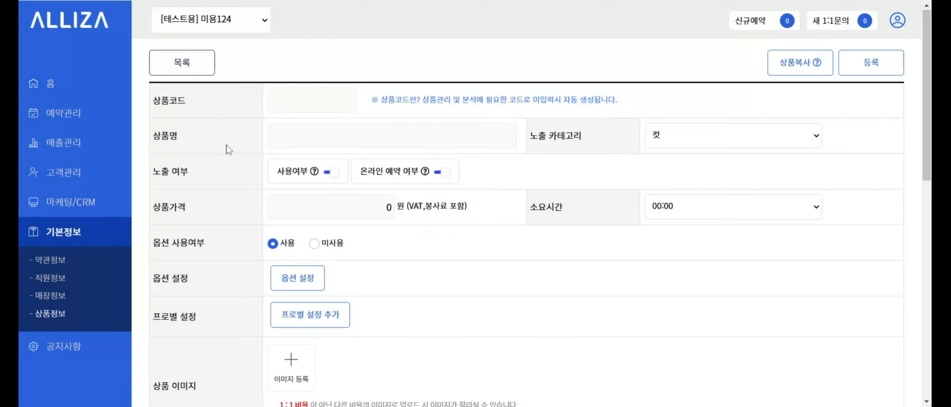
left_click_drag(161, 137, 196, 141)
left_click(298, 137)
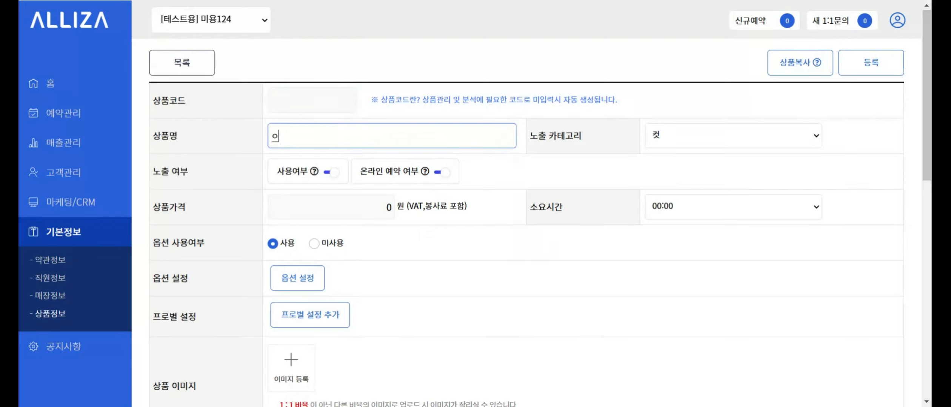
type("여성 일반 컷")
left_click(612, 135)
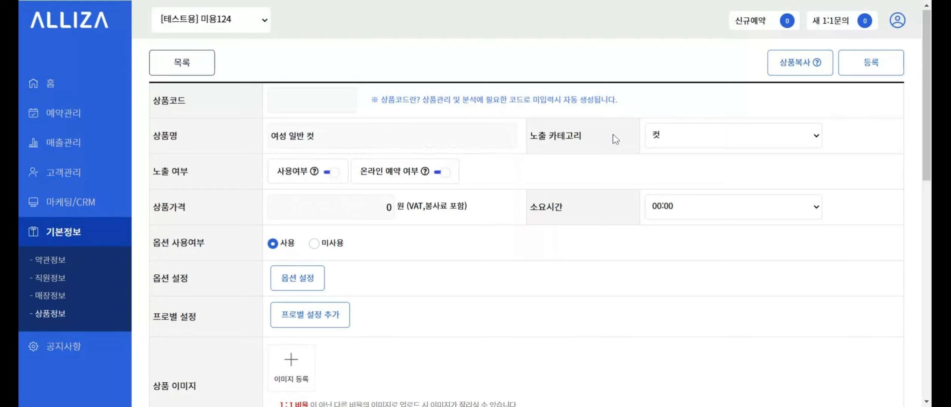
left_click_drag(529, 136, 582, 131)
left_click(583, 131)
left_click(659, 138)
left_click(659, 139)
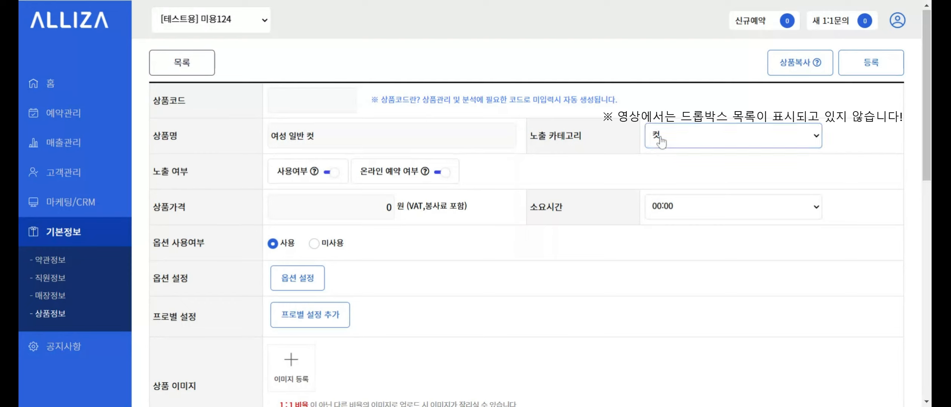
left_click(660, 142)
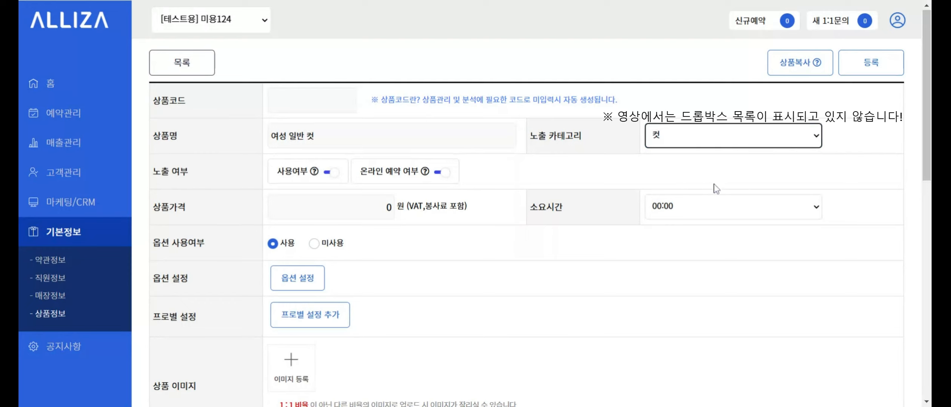
left_click(595, 138)
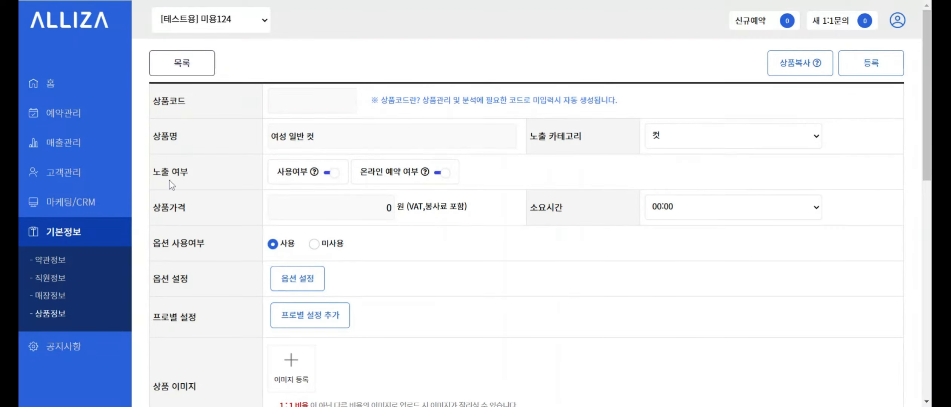
left_click_drag(152, 171, 202, 175)
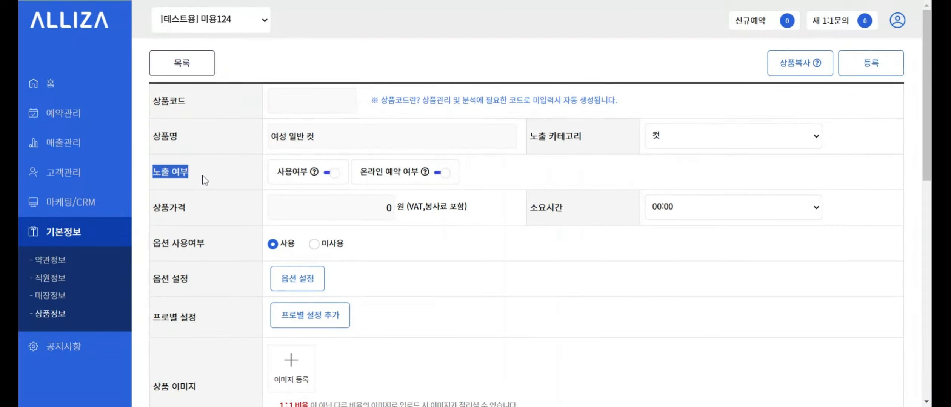
left_click(202, 176)
mouse_move(315, 174)
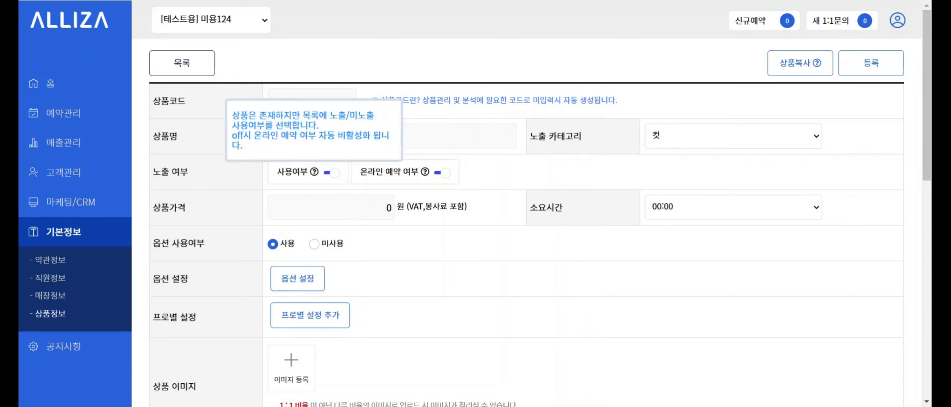
mouse_move(424, 175)
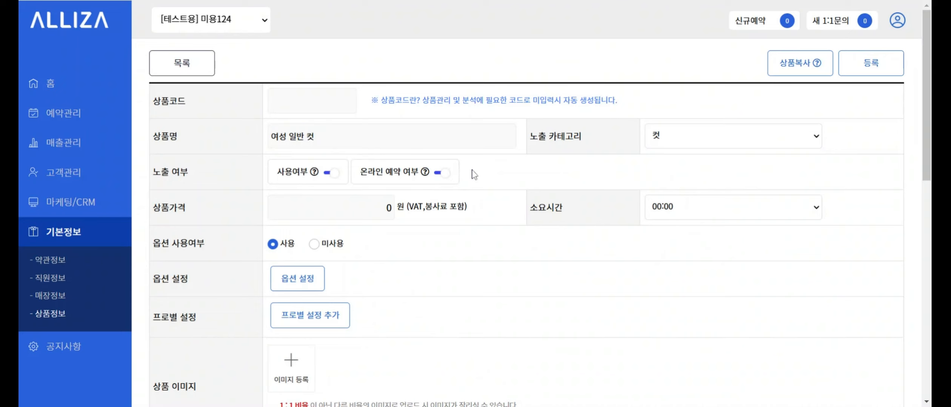
- Set the product's service duration to 00:30
scroll(474, 175, "down", 1)
scroll(474, 175, "up", 1)
scroll(474, 175, "down", 1)
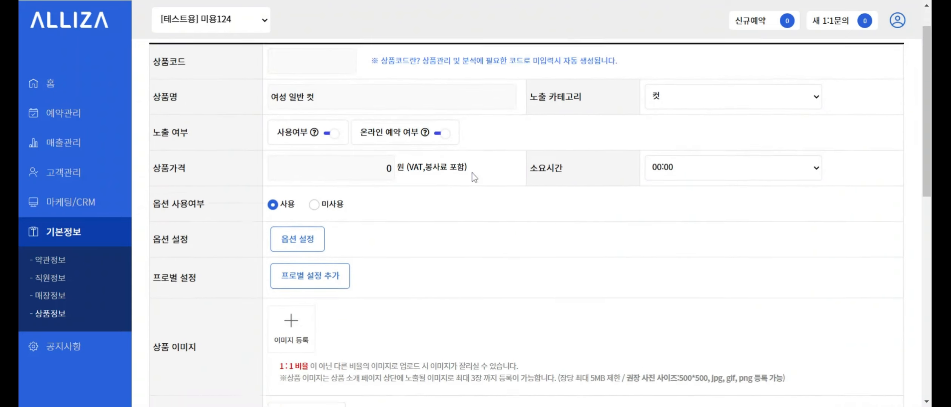
left_click(332, 148)
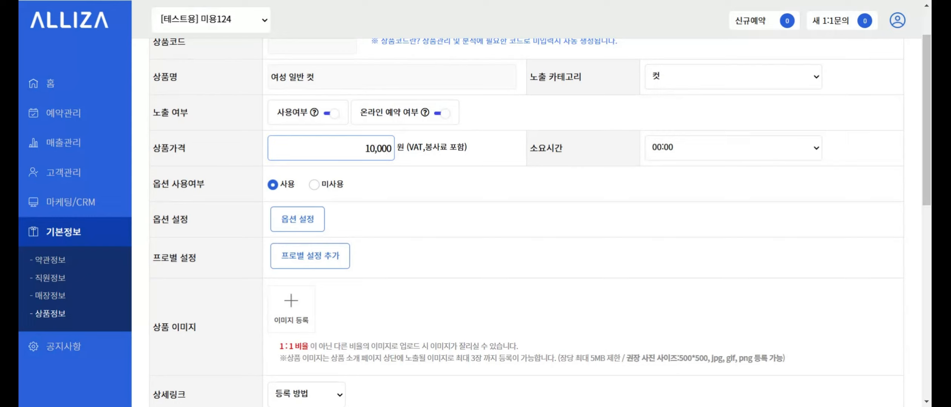
left_click(519, 156)
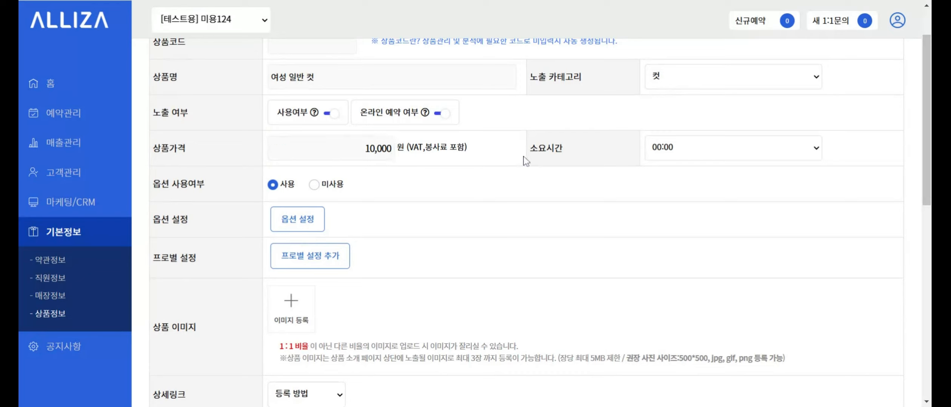
left_click(665, 155)
left_click(595, 164)
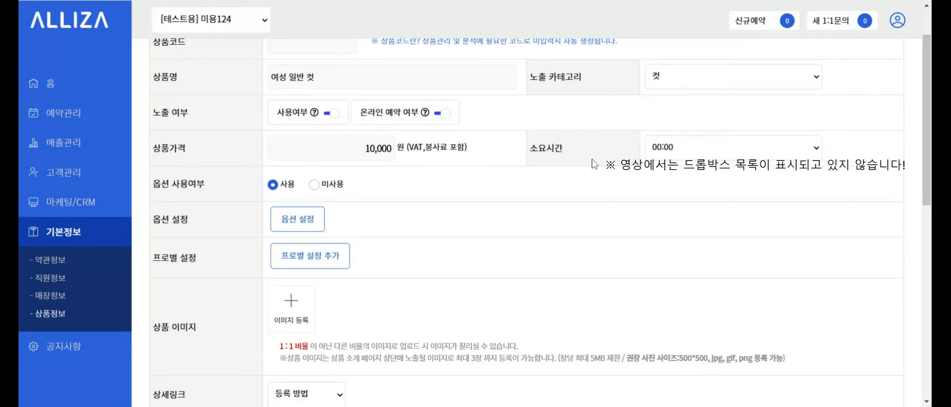
left_click(692, 157)
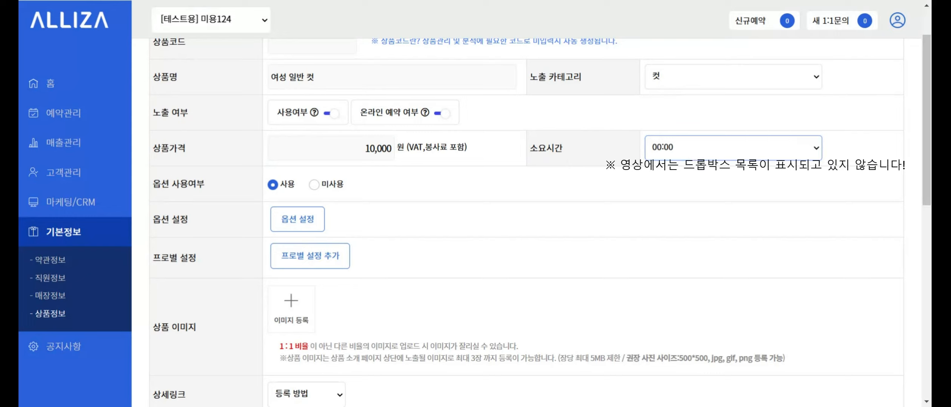
left_click(693, 185)
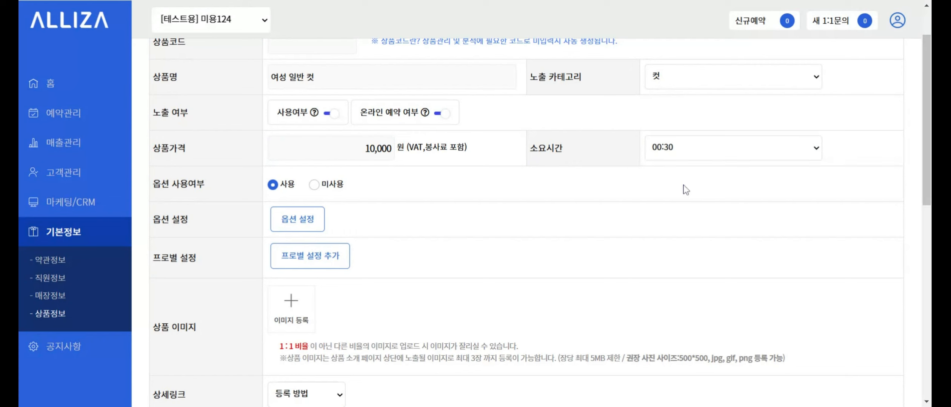
- Switch option usage to 미사용 and back to 사용
scroll(684, 187, "down", 2)
left_click_drag(152, 95, 205, 95)
left_click(210, 100)
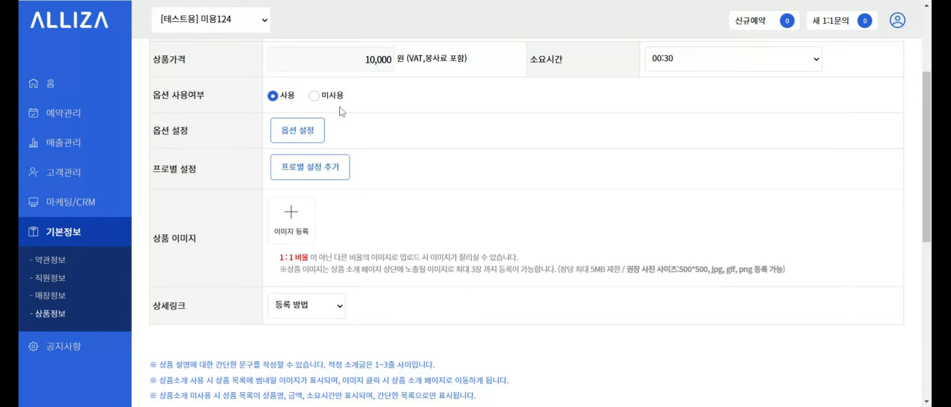
left_click(314, 99)
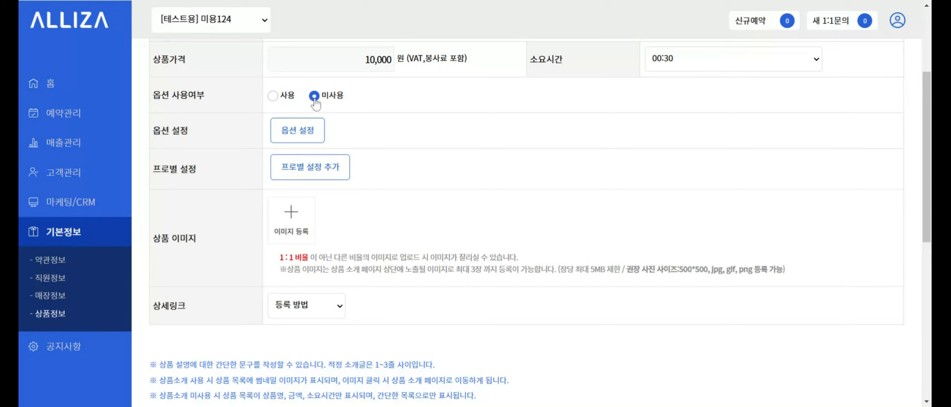
left_click(273, 96)
left_click_drag(152, 130, 196, 141)
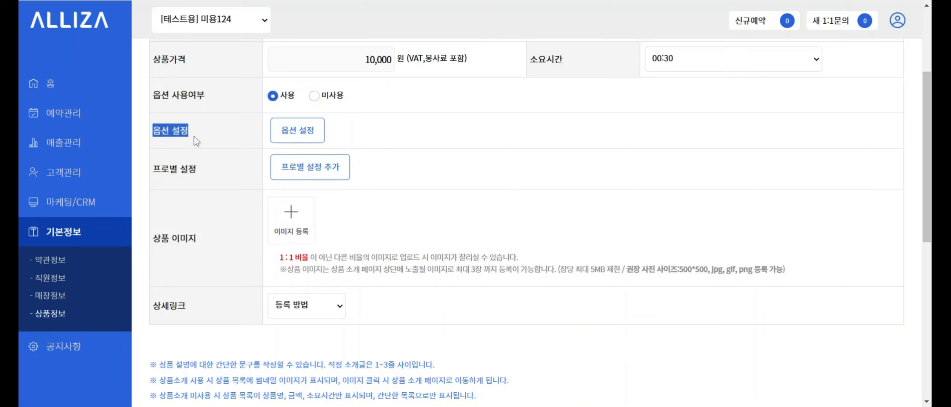
- Attach the 약제변경 option (시세이도, 아데나, 기타) to the product
left_click(300, 133)
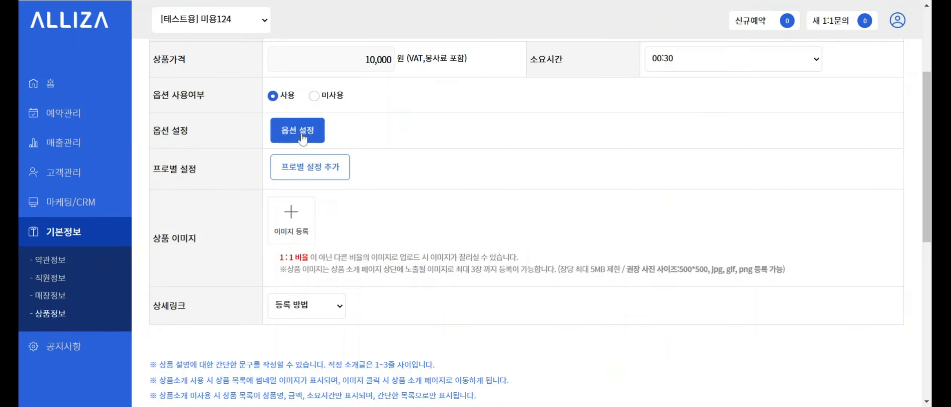
scroll(304, 139, "up", 4)
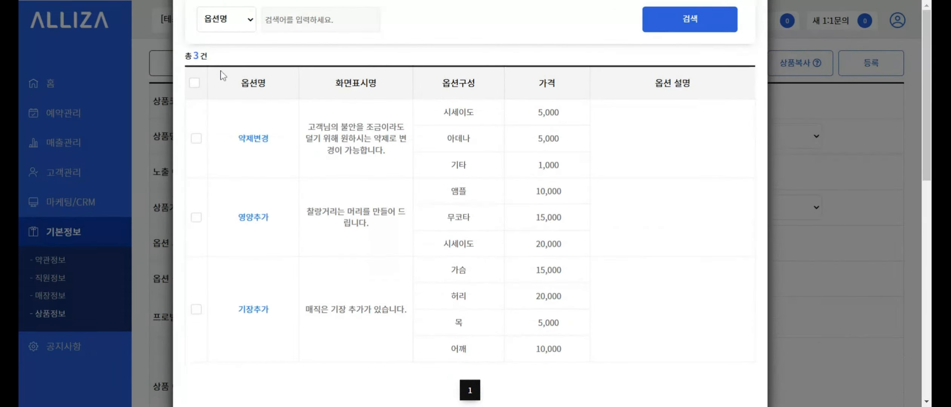
left_click(195, 83)
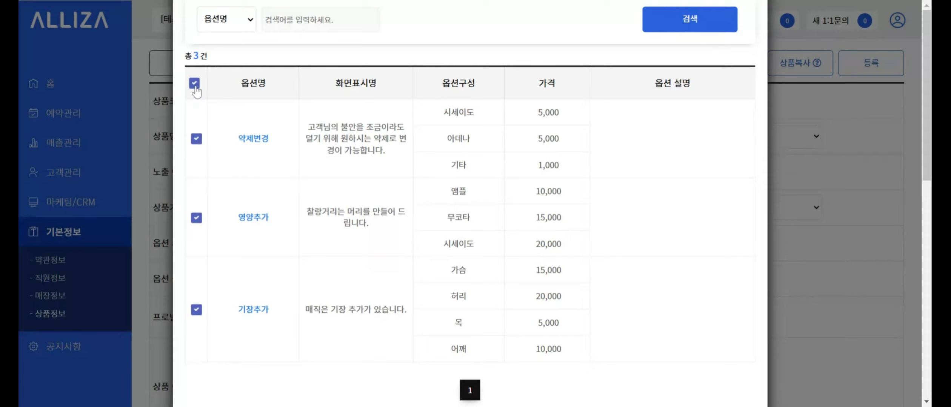
left_click(195, 84)
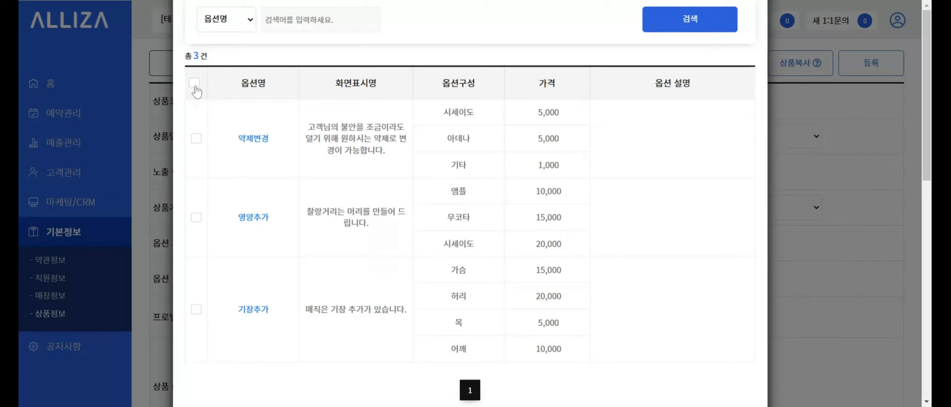
left_click(197, 139)
left_click(196, 217)
left_click(197, 217)
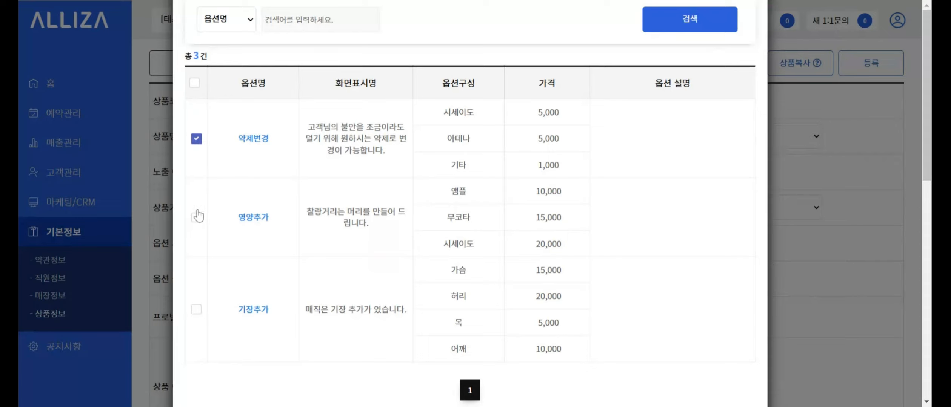
left_click(196, 141)
left_click(195, 146)
scroll(265, 166, "down", 2)
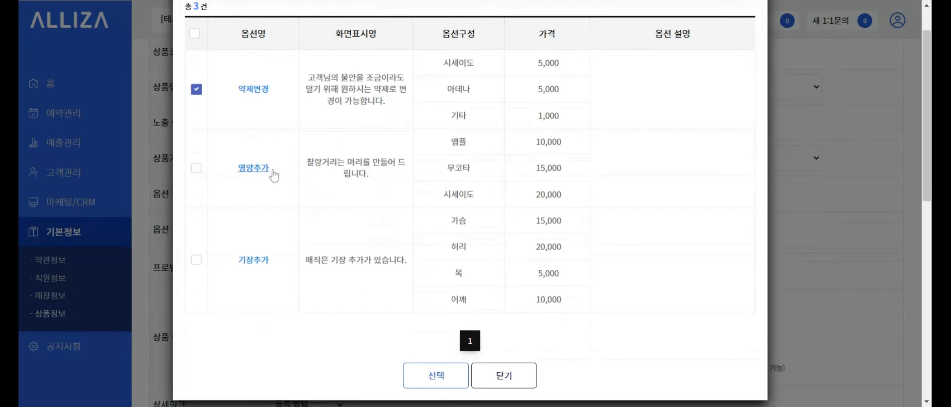
left_click(434, 386)
- Add 영양추가 and 기장추가, then remove both, leaving only 약제변경
scroll(425, 362, "down", 2)
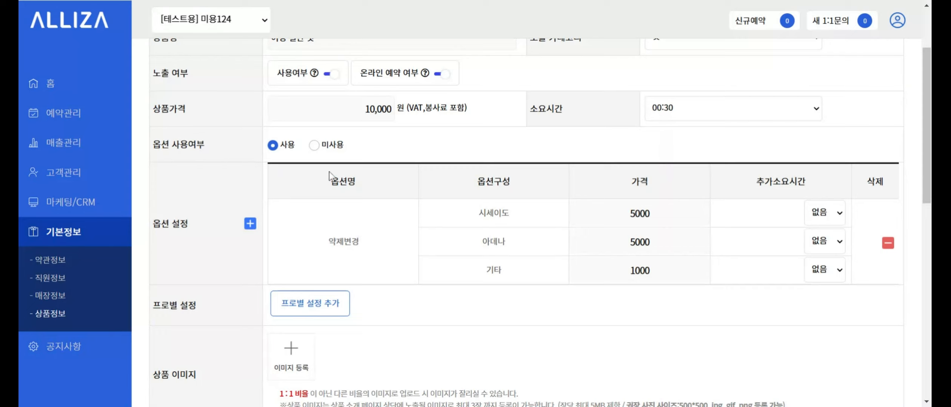
left_click(249, 224)
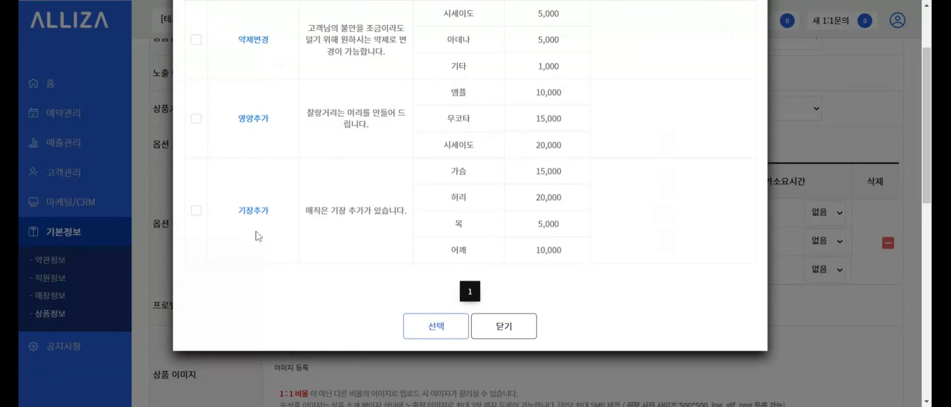
left_click(194, 121)
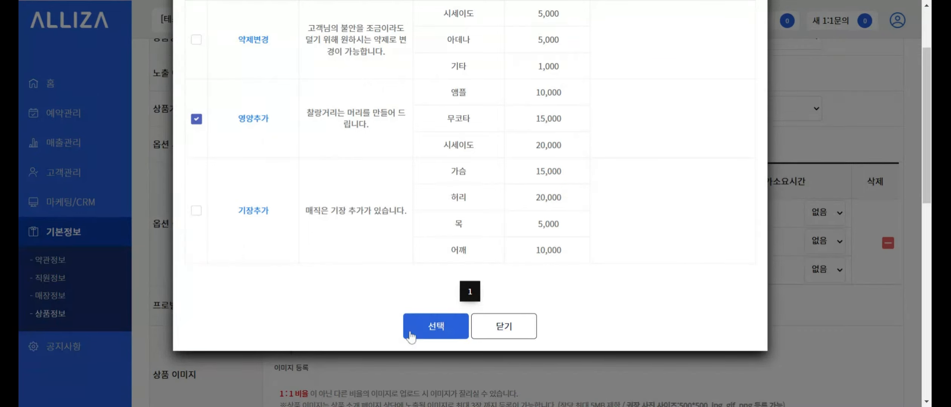
left_click(196, 211)
left_click(417, 332)
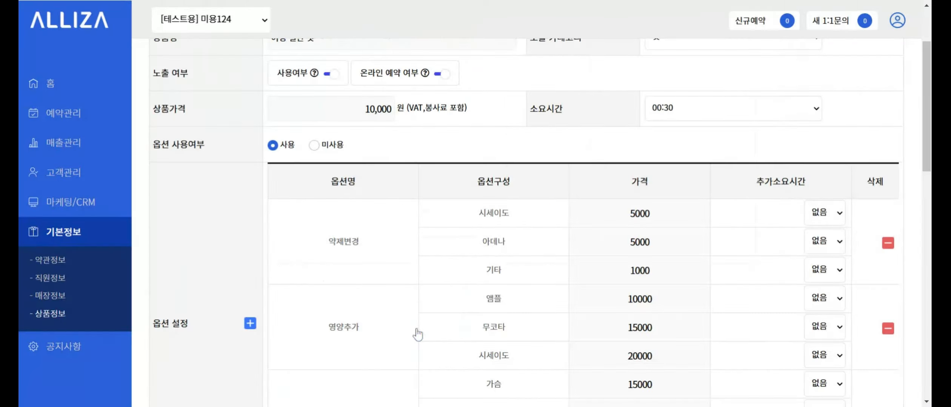
scroll(411, 308, "down", 4)
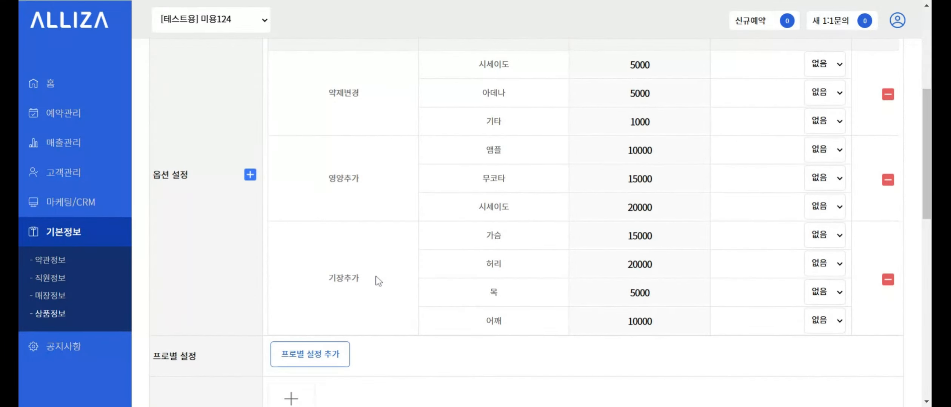
left_click(887, 180)
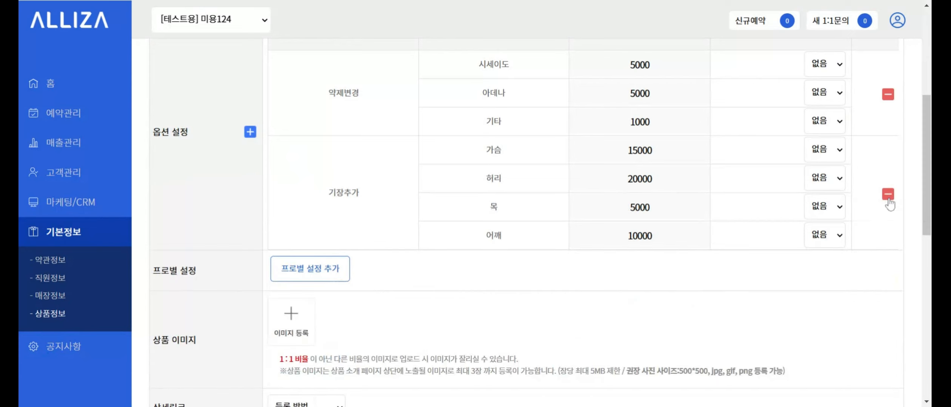
left_click(888, 194)
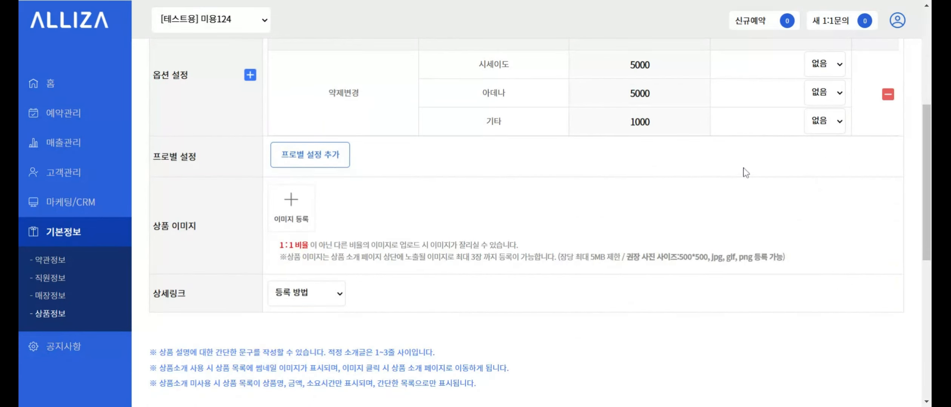
- Raise the 시세이도 price from 5,000 to 10,000
left_click(679, 66)
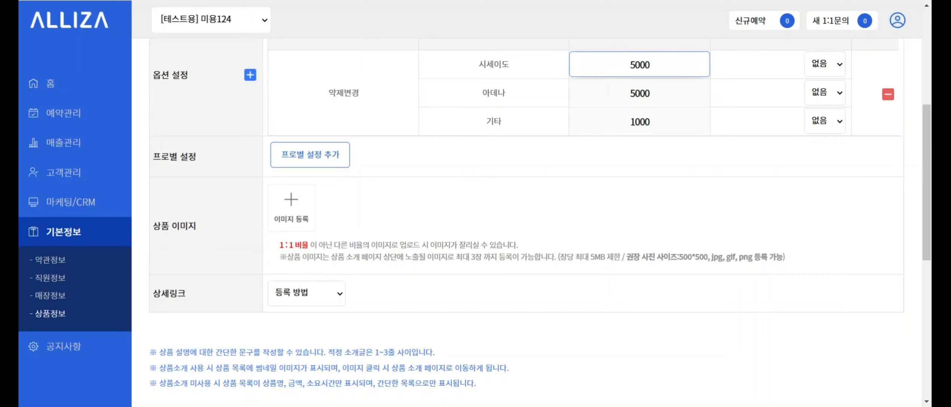
key("ctrl+a")
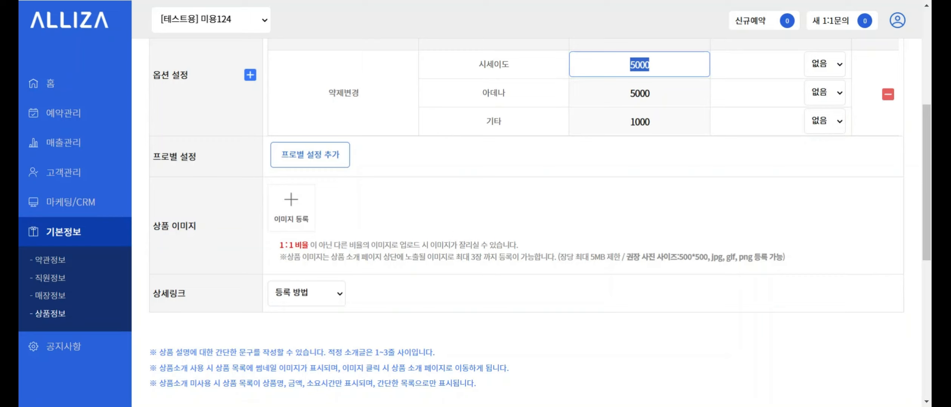
type("10000")
key("Tab")
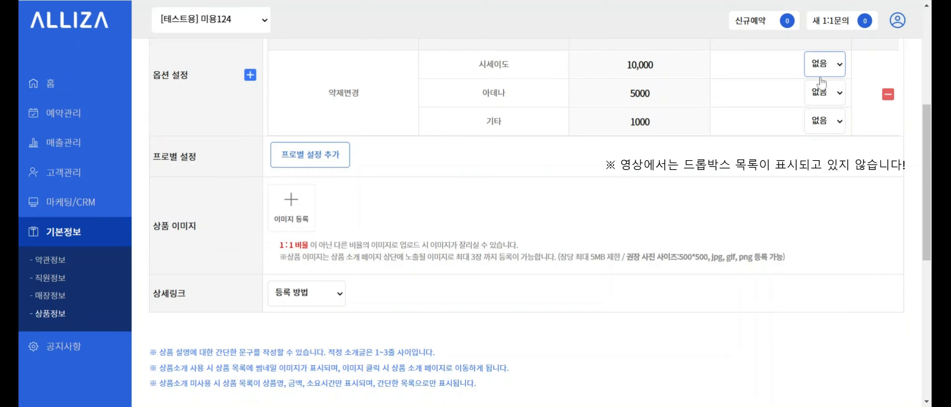
- Set 추가소요시간 to 00:30 for 시세이도, 아데나 and 기타
left_click(820, 103)
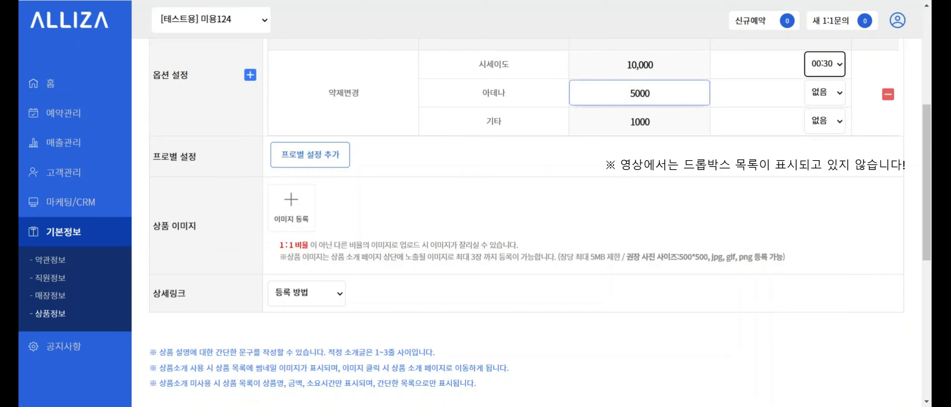
left_click(840, 115)
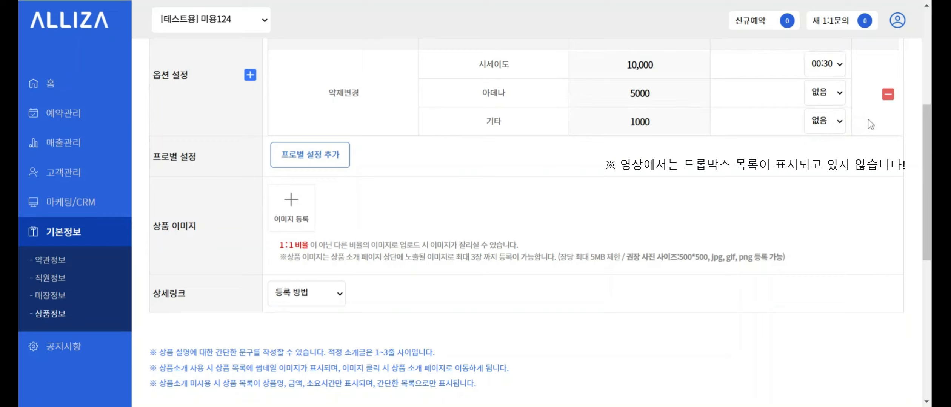
left_click(640, 94)
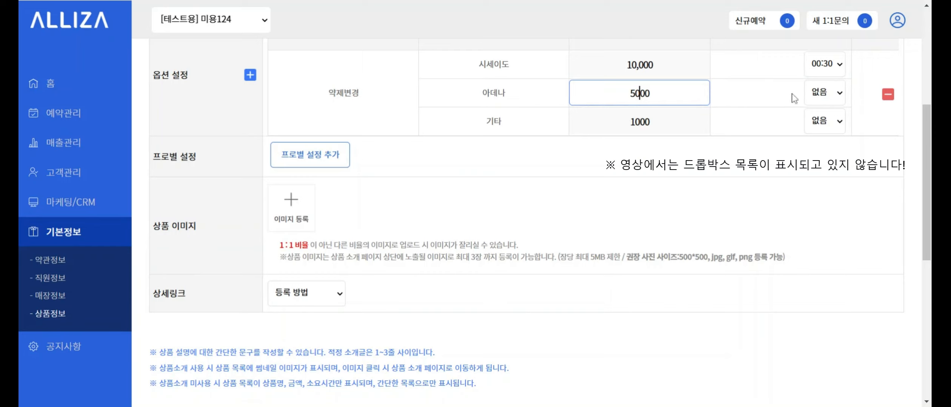
left_click(822, 95)
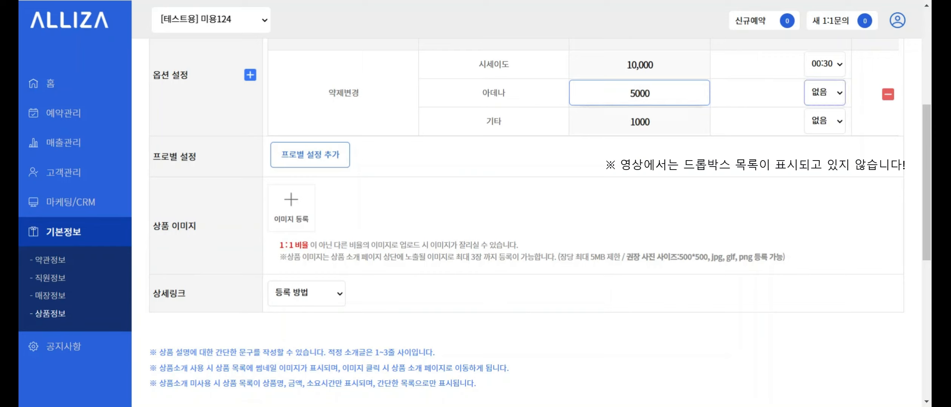
left_click(828, 135)
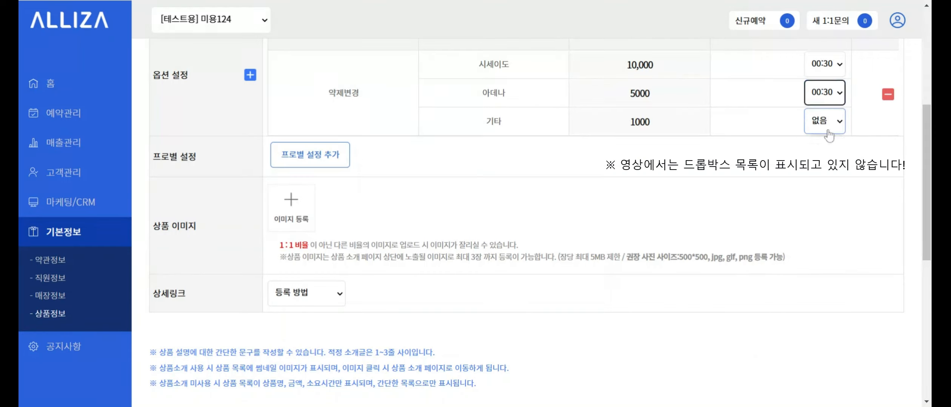
left_click(650, 122)
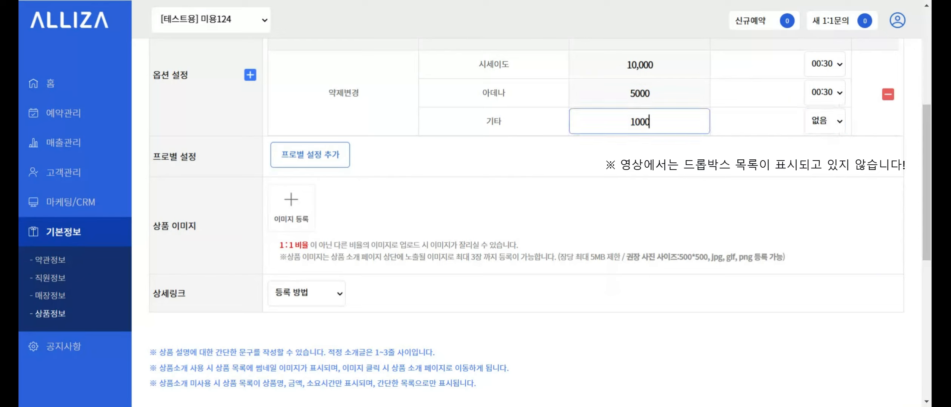
left_click(807, 128)
left_click(819, 161)
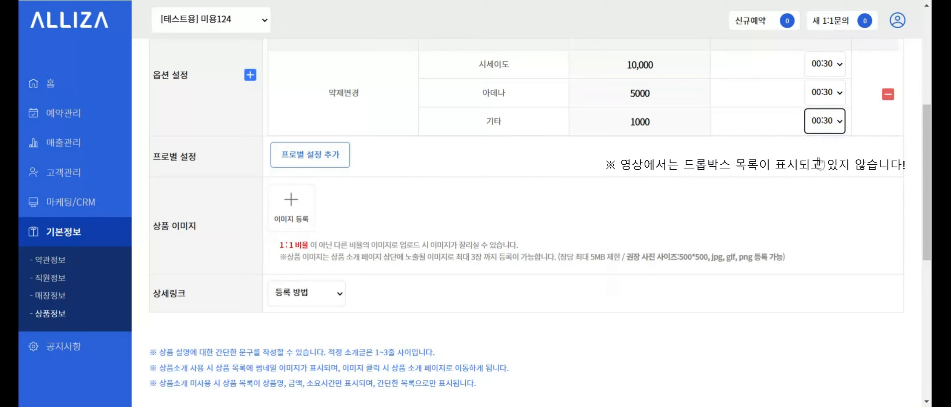
left_click(750, 117)
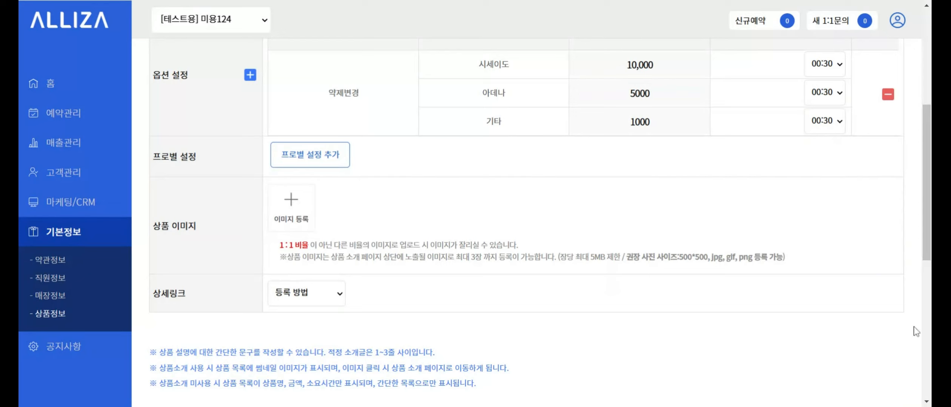
scroll(529, 200, "up", 1)
- Open 직원 선택 from 프로별 설정 추가 and search for the staff member by name
left_click_drag(152, 206, 203, 215)
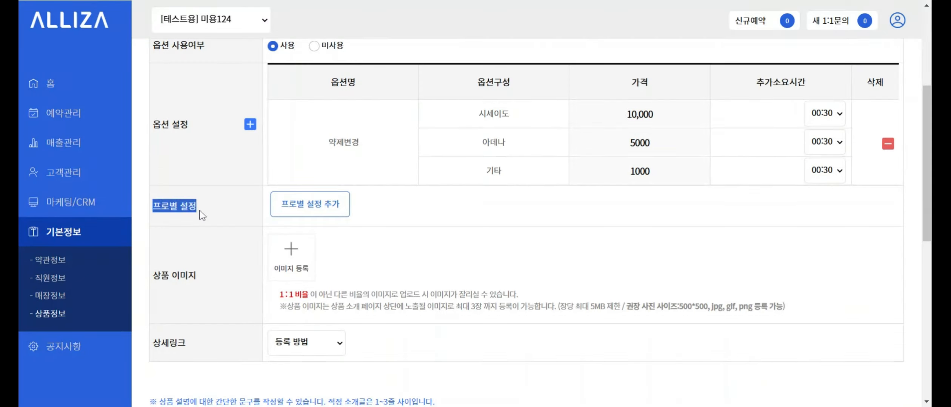
left_click(257, 212)
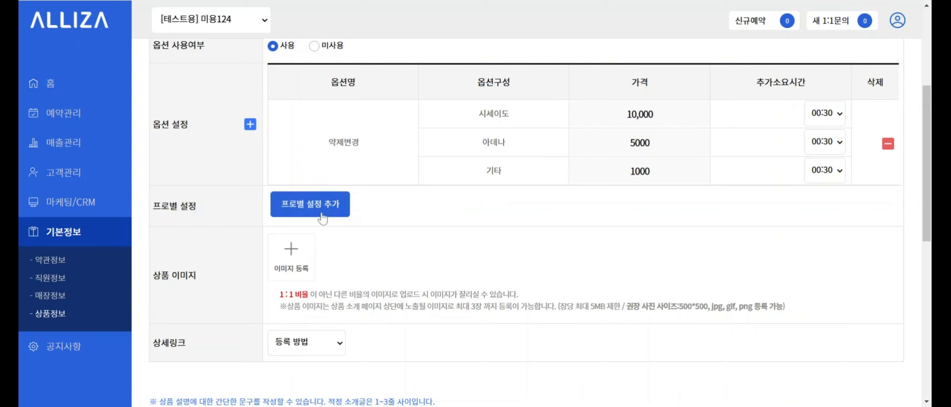
left_click(320, 215)
scroll(375, 219, "up", 5)
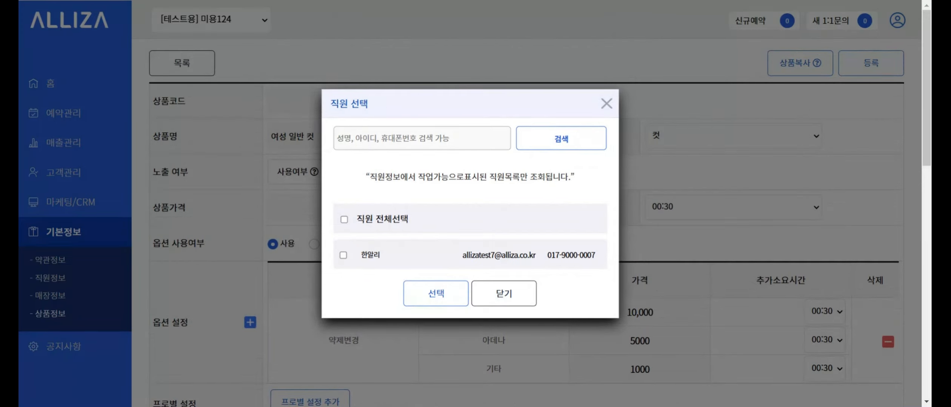
left_click(337, 139)
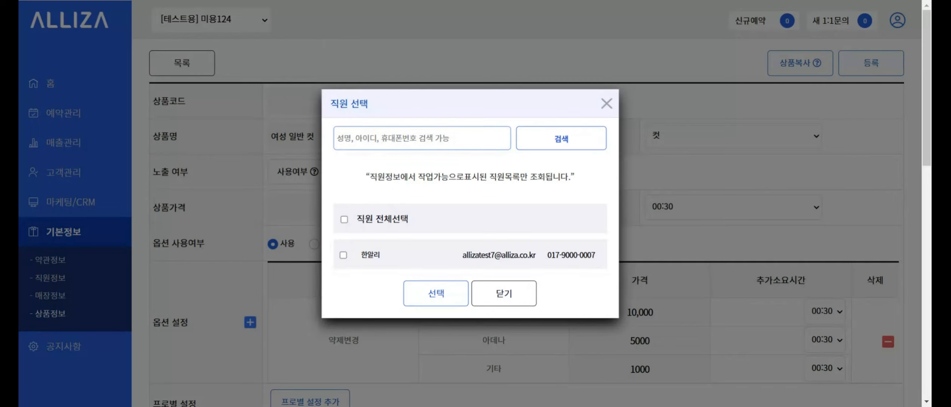
type("ㅎ")
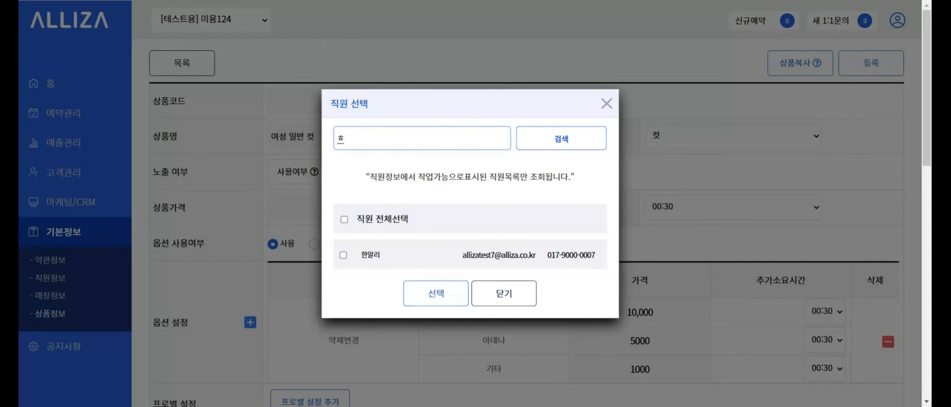
type("알리")
left_click(539, 145)
left_click(361, 138)
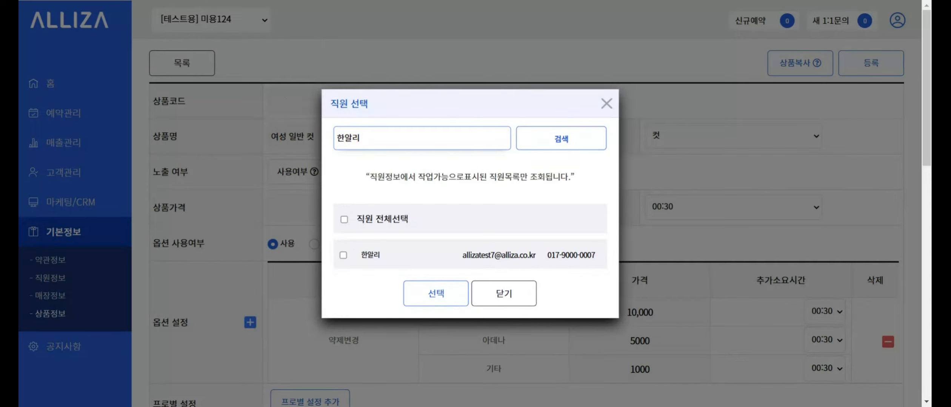
key("BackSpace")
key("BackSpace")
key("BackSpace")
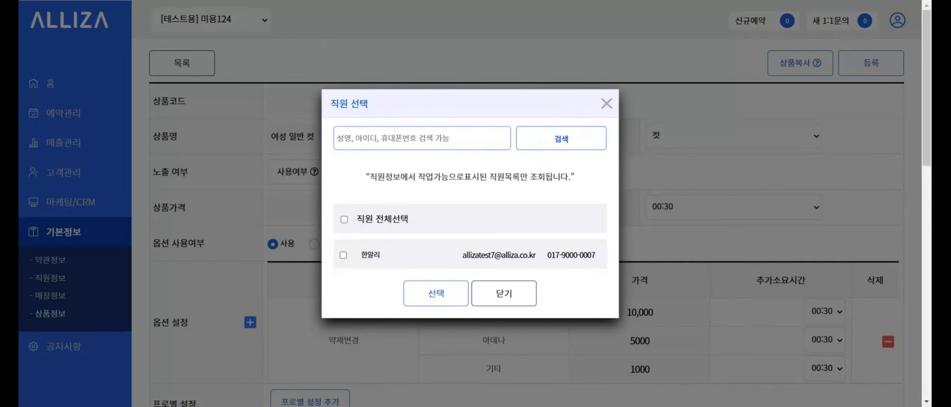
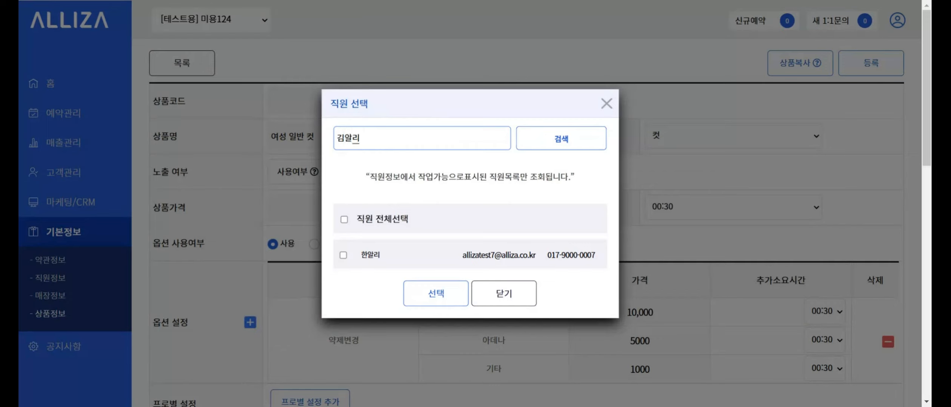
left_click(542, 145)
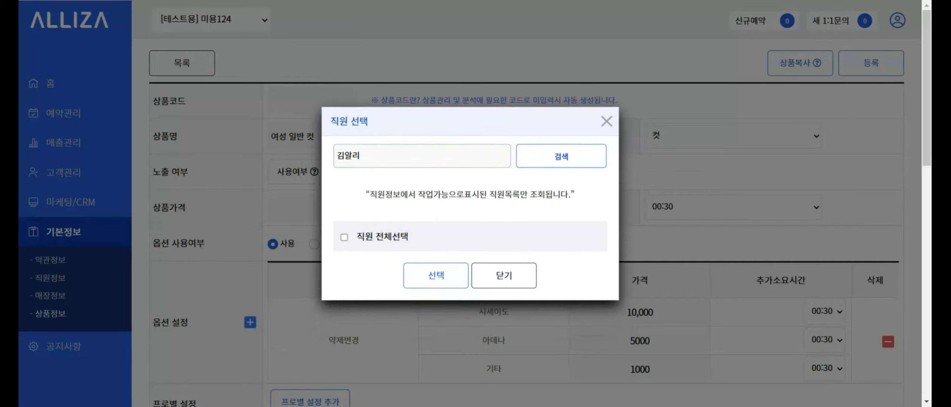
left_click(381, 157)
key("BackSpace")
key("BackSpace")
key("BackSpace")
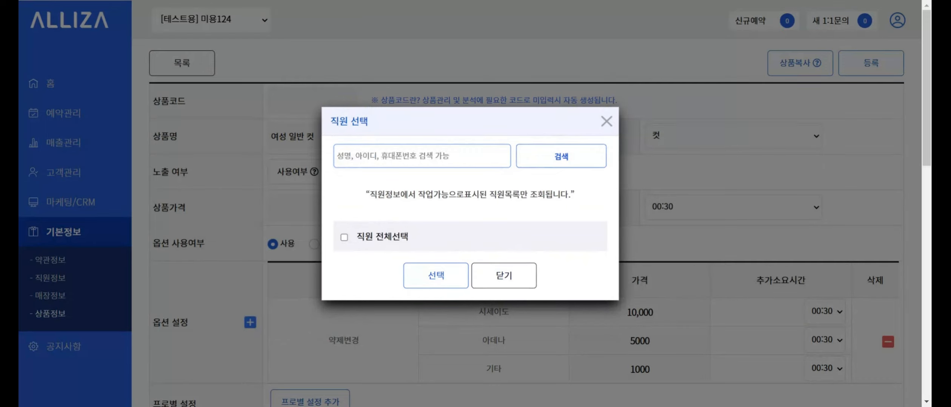
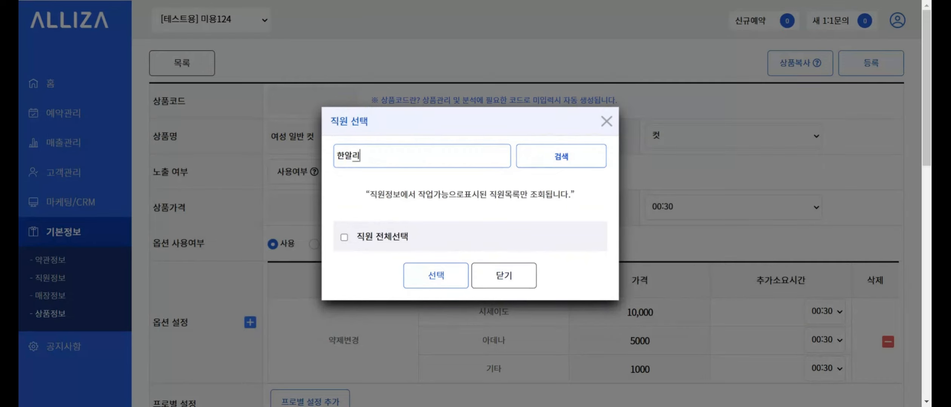
left_click(548, 160)
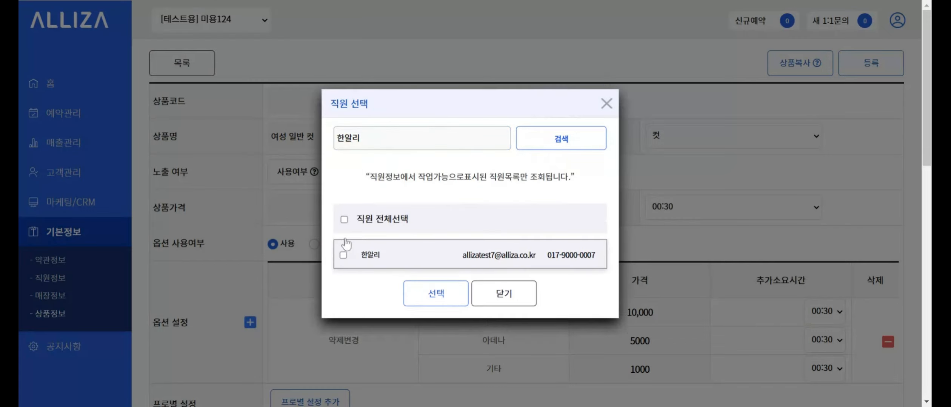
- Tick the single listed staff member and add them to the per-staff settings
left_click(344, 220)
left_click(344, 220)
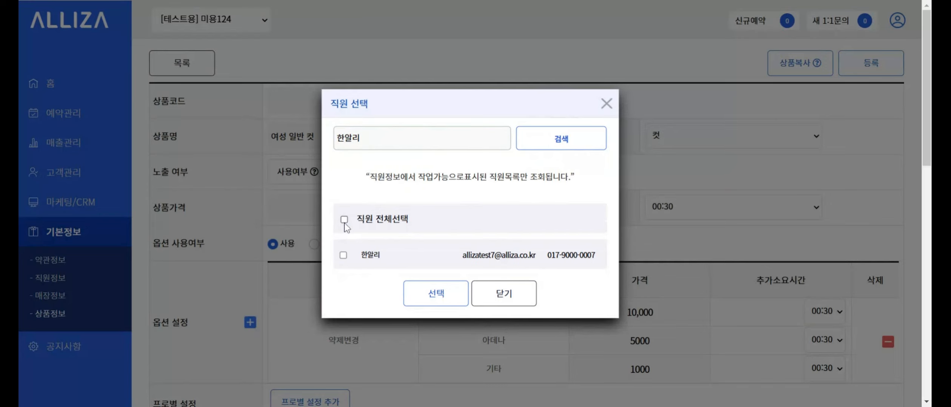
left_click(344, 256)
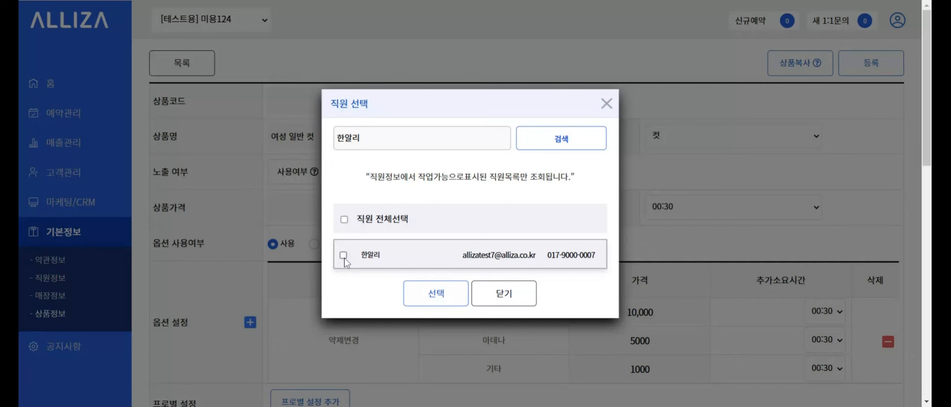
left_click(343, 257)
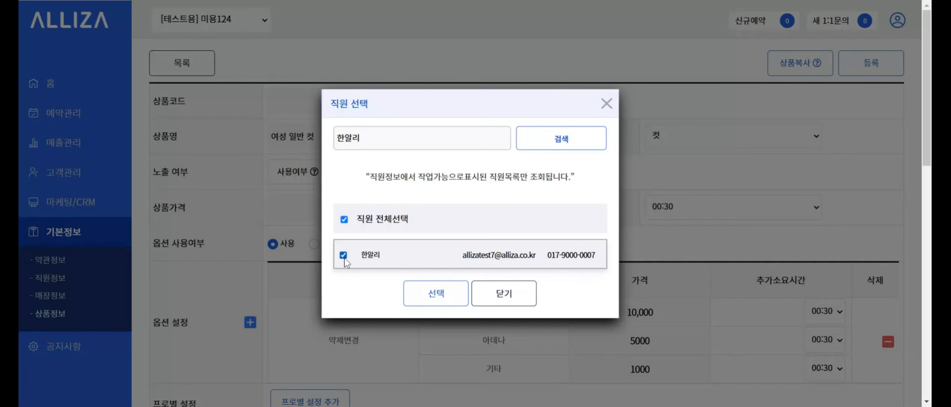
left_click(438, 297)
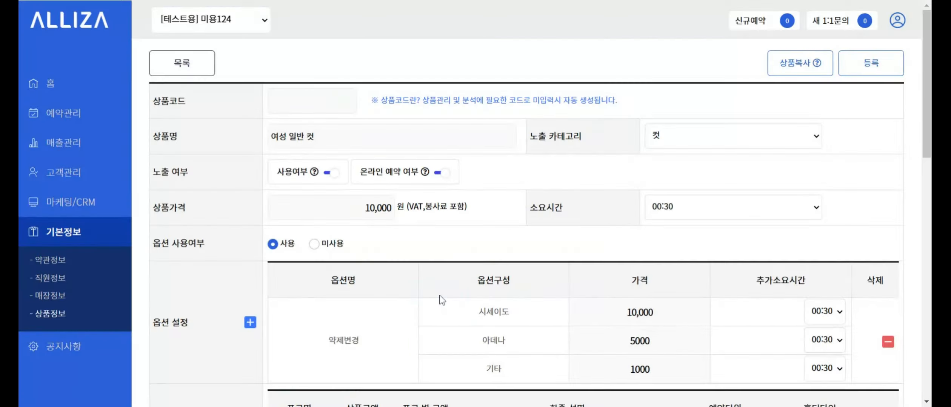
scroll(441, 302, "down", 3)
scroll(441, 301, "down", 3)
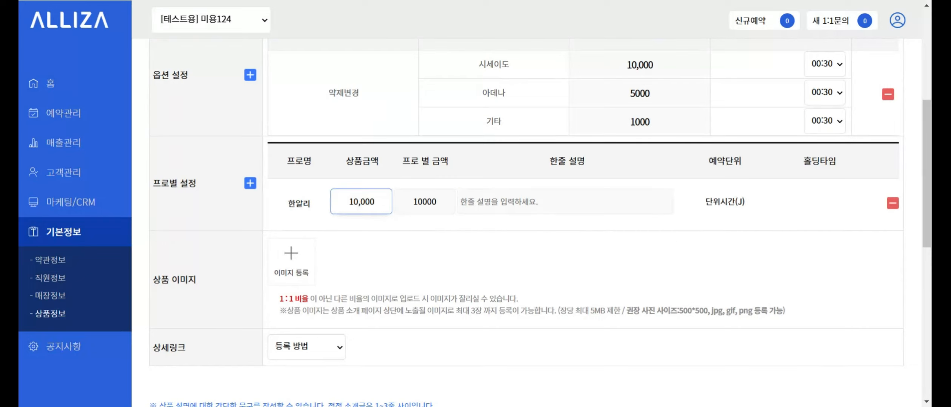
- Delete the staff member's per-staff settings row
left_click(250, 184)
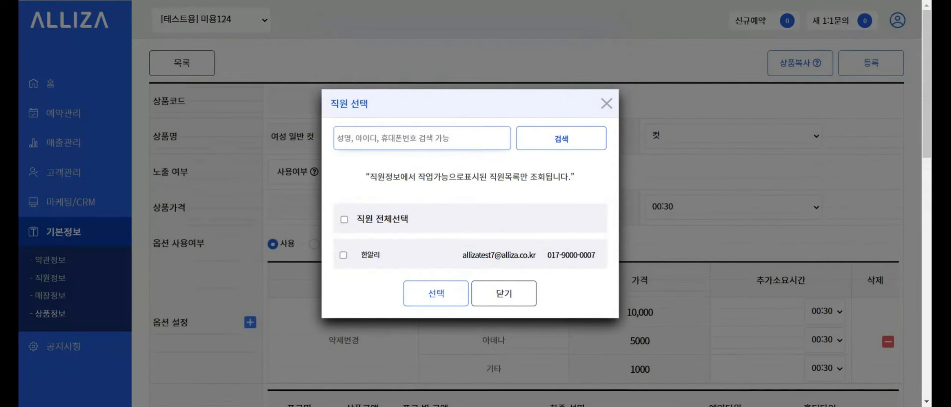
left_click(512, 300)
scroll(512, 300, "down", 5)
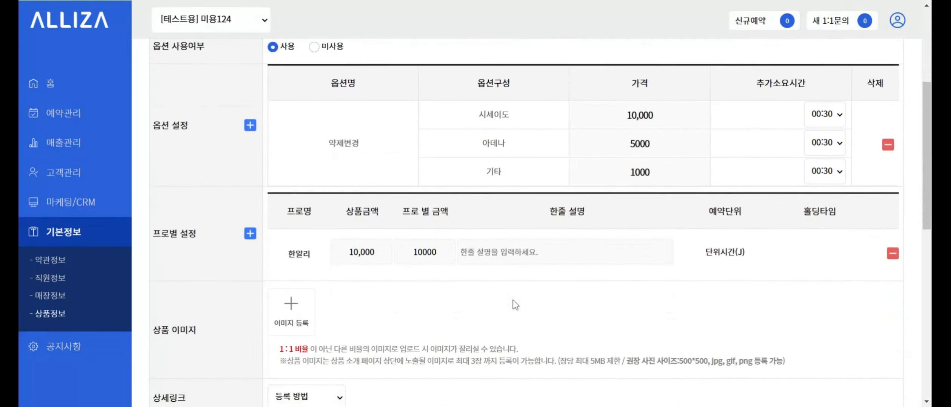
left_click(892, 254)
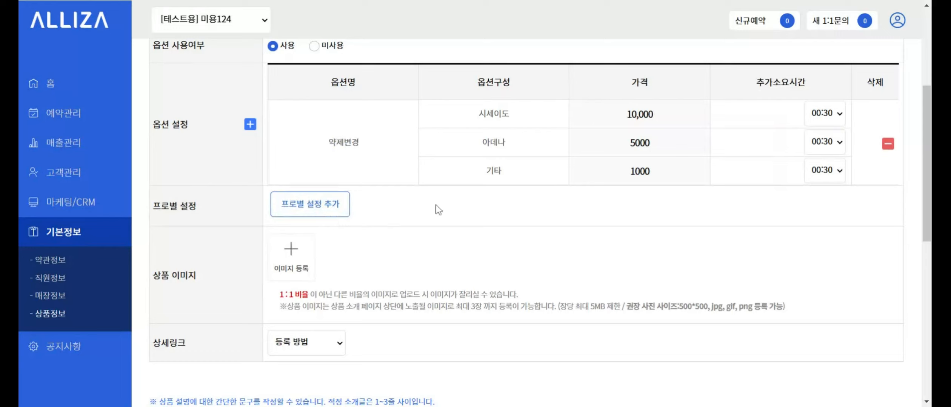
- Re-add the staff member as a per-staff row priced 10,000
left_click(340, 212)
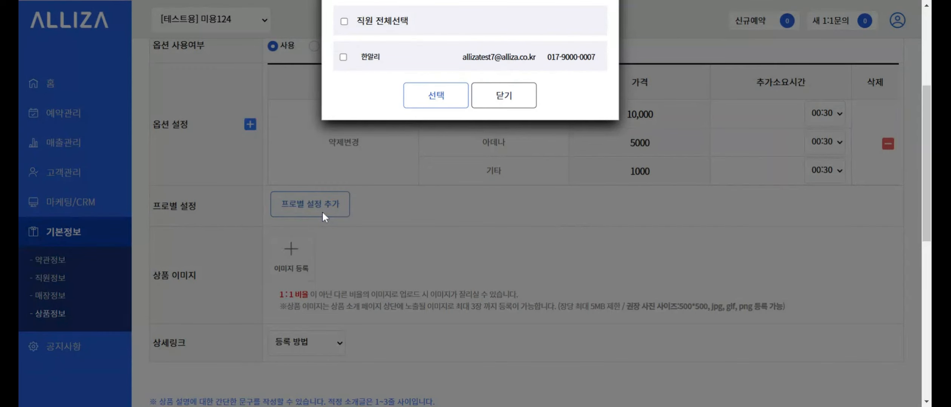
left_click(343, 57)
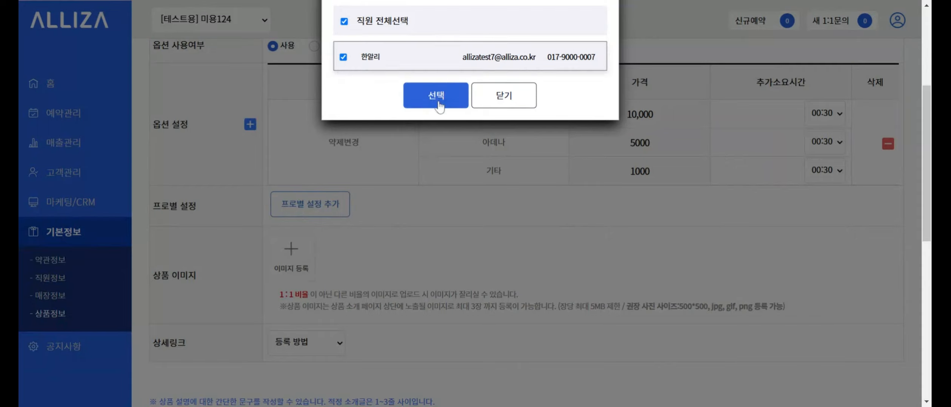
scroll(437, 106, "up", 4)
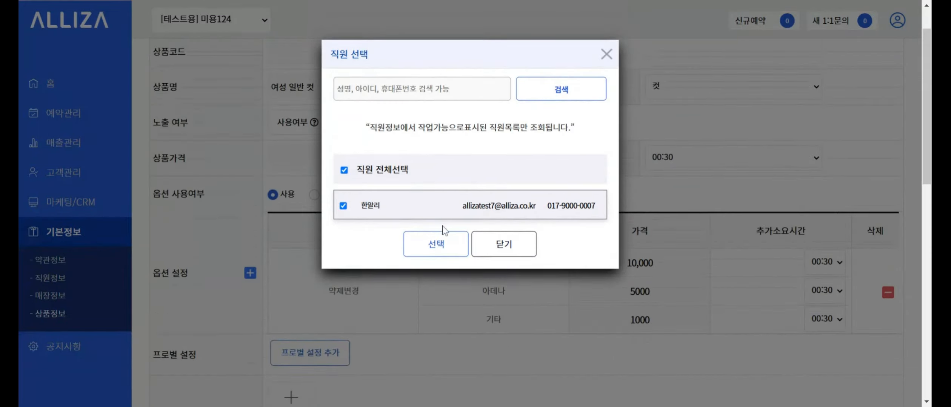
left_click(438, 237)
scroll(453, 249, "down", 4)
scroll(464, 249, "down", 3)
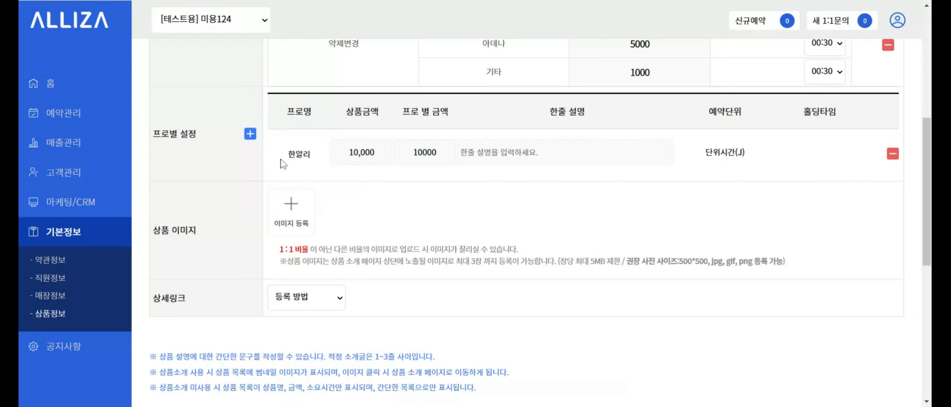
left_click(423, 154)
double_click(416, 153)
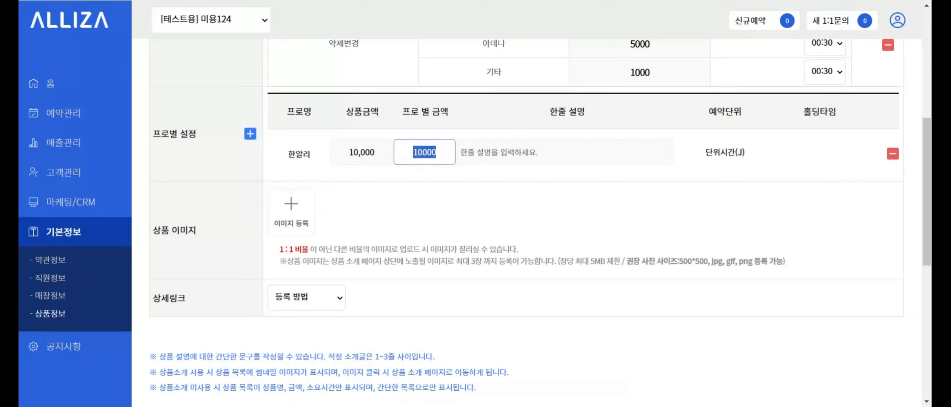
type("15000")
left_click(498, 152)
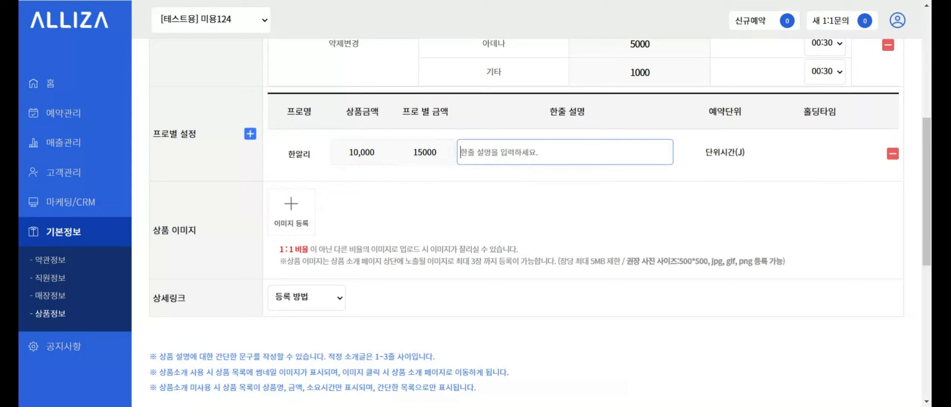
type("열심")
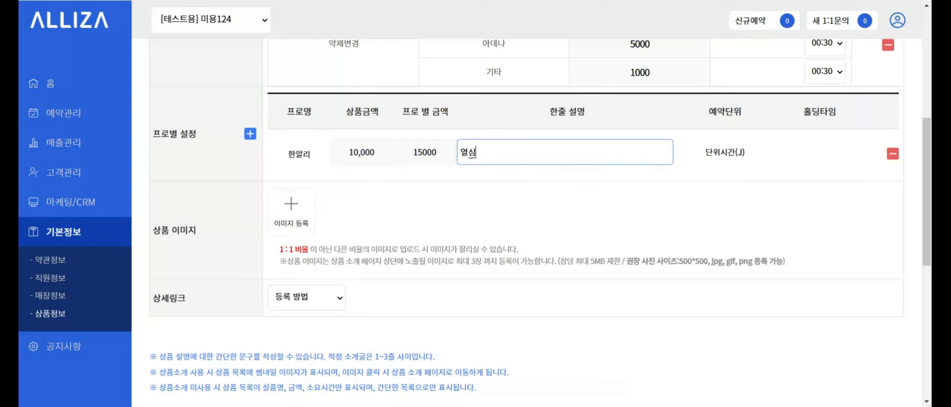
type("히 하게ㅆㅅㅡㅂ니다.")
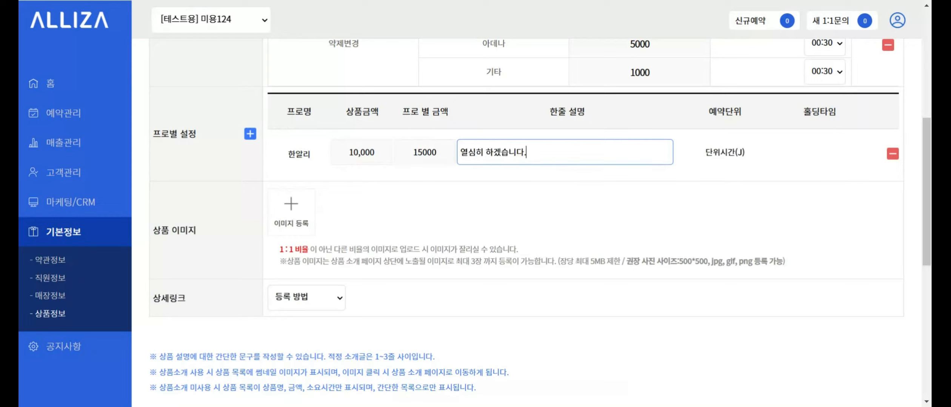
left_click(518, 189)
scroll(521, 190, "down", 1)
left_click_drag(152, 181, 196, 181)
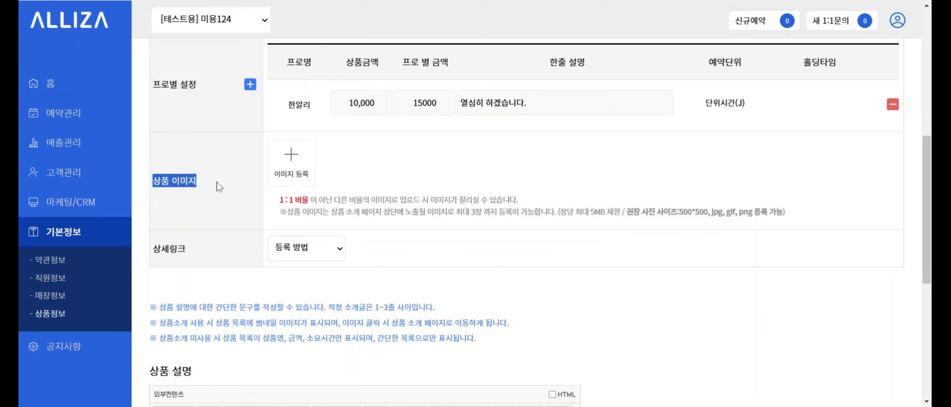
left_click(247, 180)
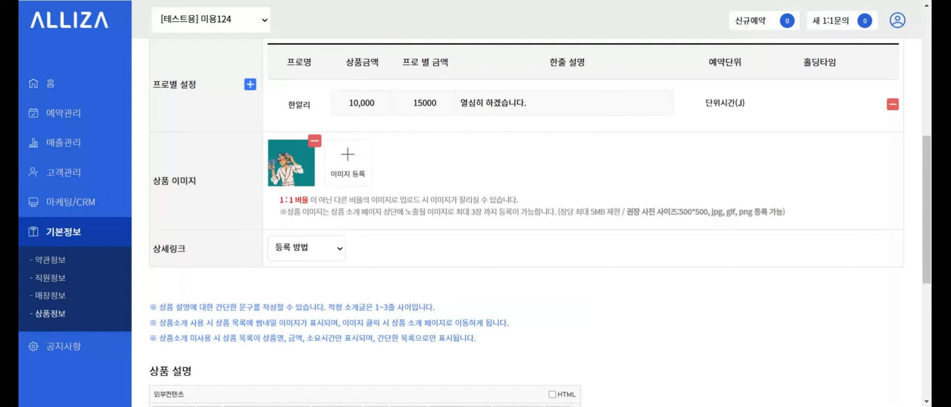
- Upload the product image, try 이미지 링크 and 직접 이미지 등록, then reset 상세링크 to 등록 방법
left_click(315, 141)
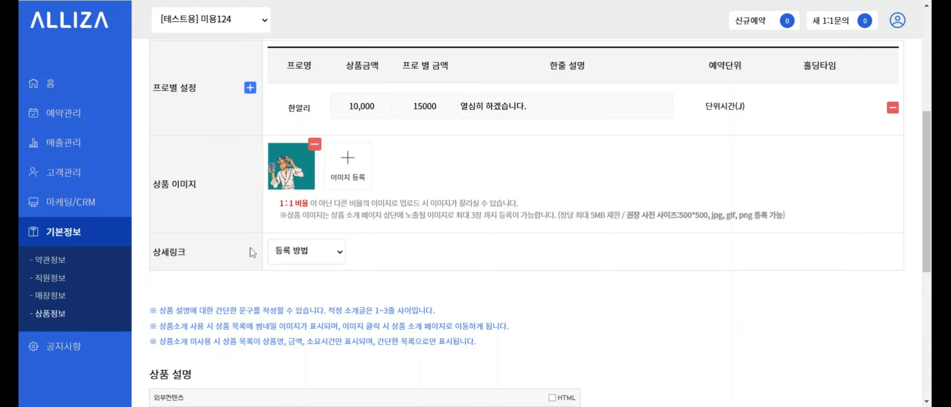
left_click(294, 267)
left_click(326, 292)
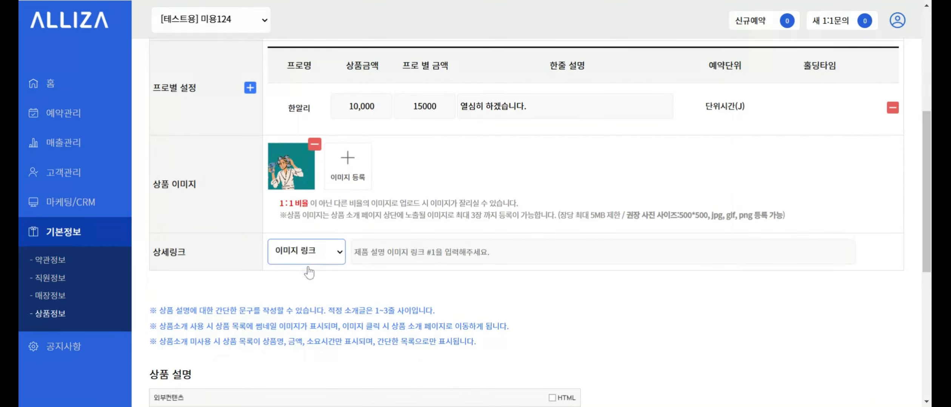
left_click(319, 308)
left_click(288, 260)
left_click(296, 270)
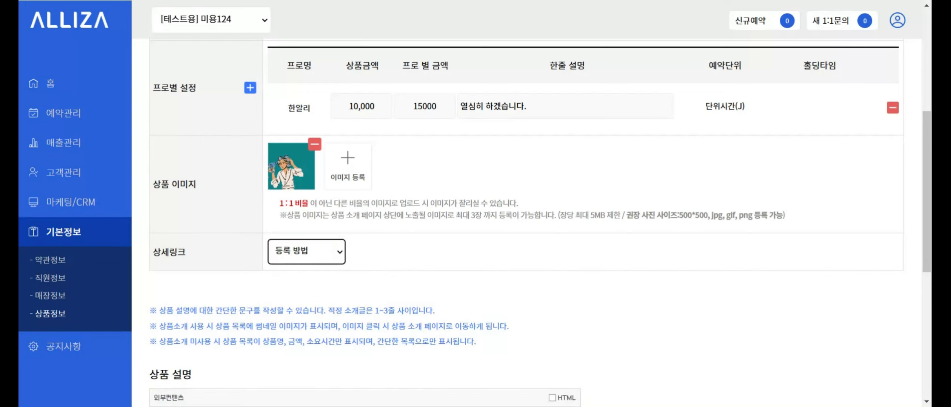
scroll(453, 227, "down", 8)
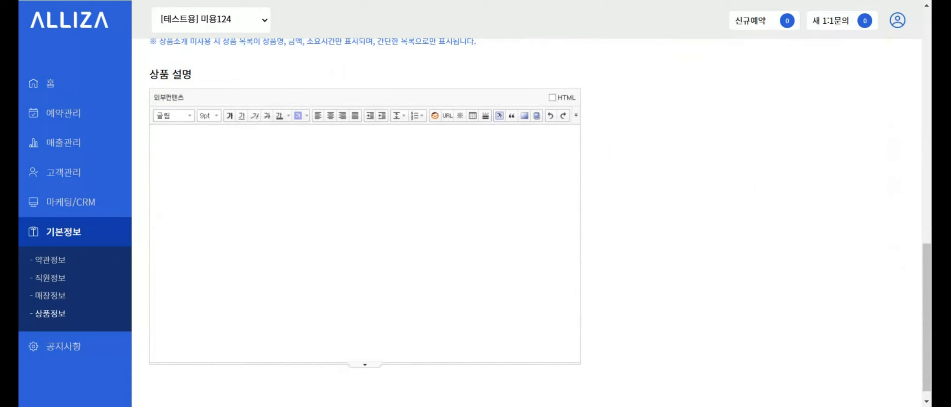
- Enter '상품 설명을 입력하는 공간입니다' in the 상품 설명 editor
left_click_drag(150, 74, 215, 84)
left_click(215, 151)
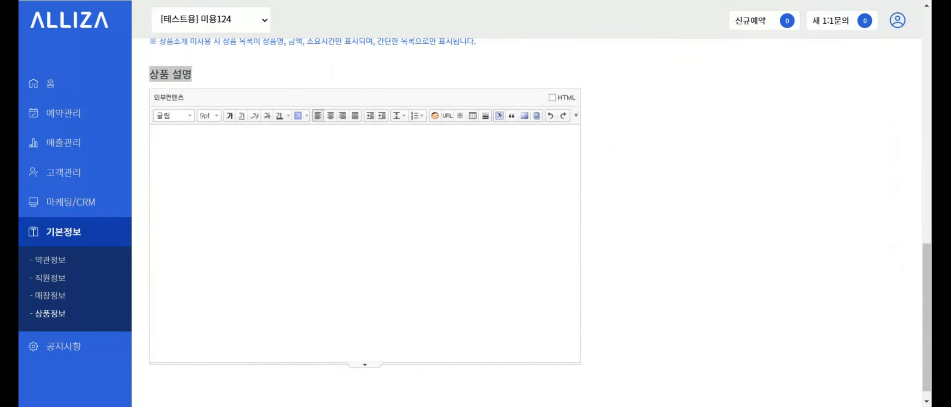
type("상품 설명을 입력하는 ")
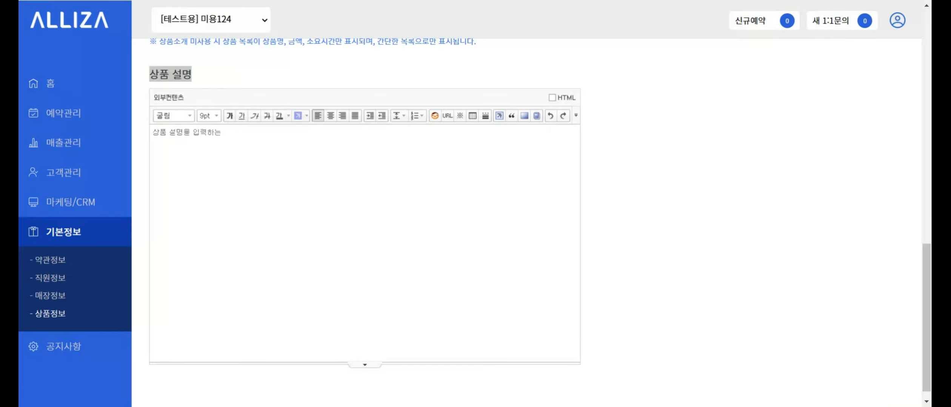
type("공간입니대")
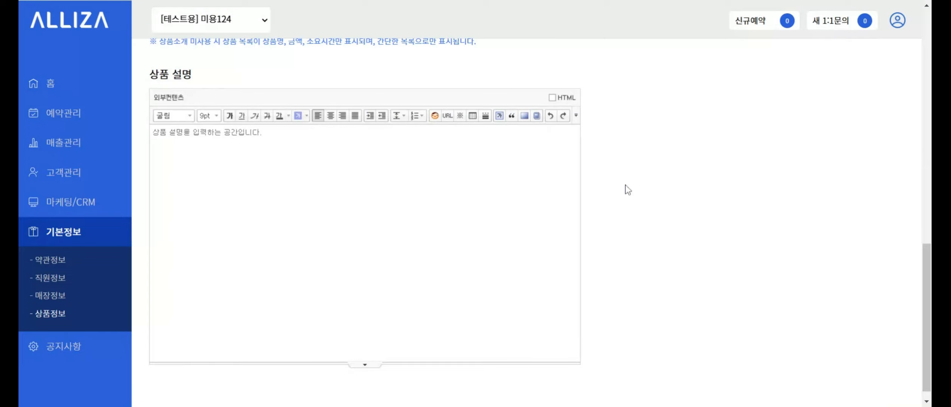
scroll(624, 187, "up", 10)
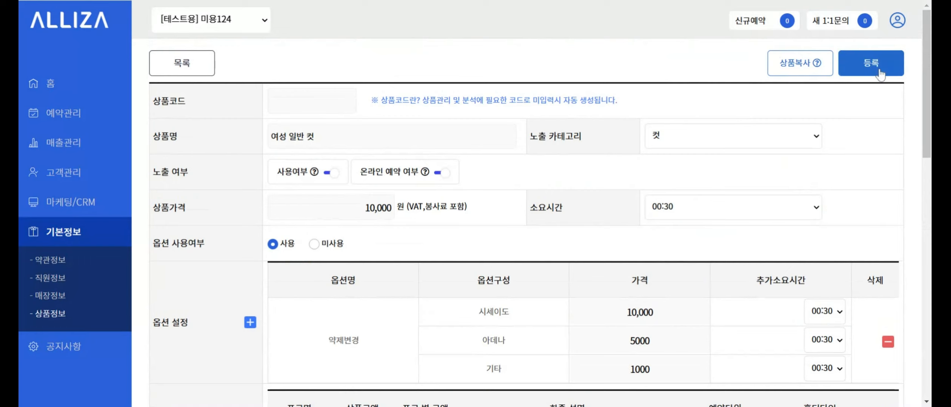
- Register the 여성 일반 컷 product, confirming the save and closing the 저장되었습니다 alert
left_click(880, 71)
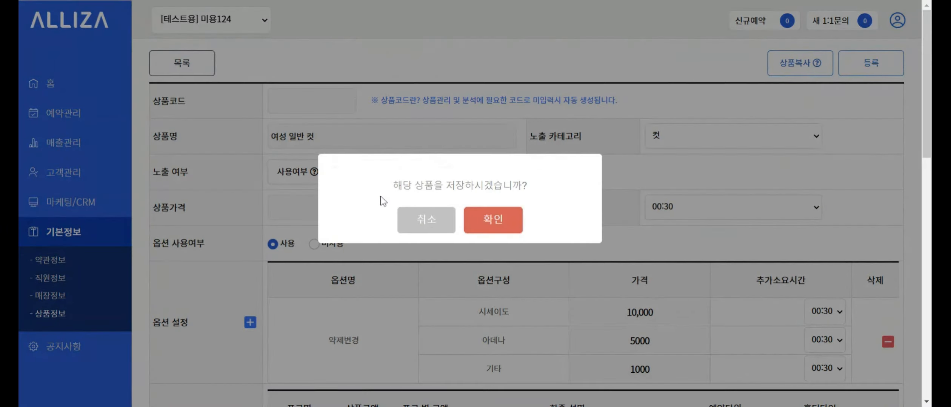
left_click(495, 222)
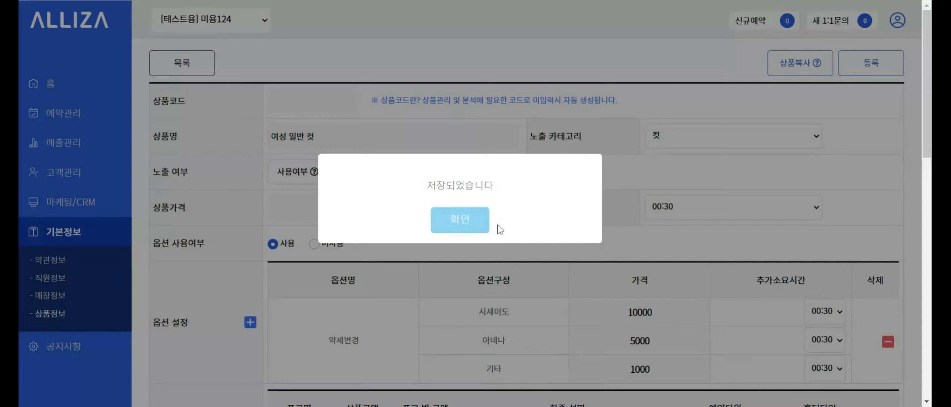
left_click(465, 226)
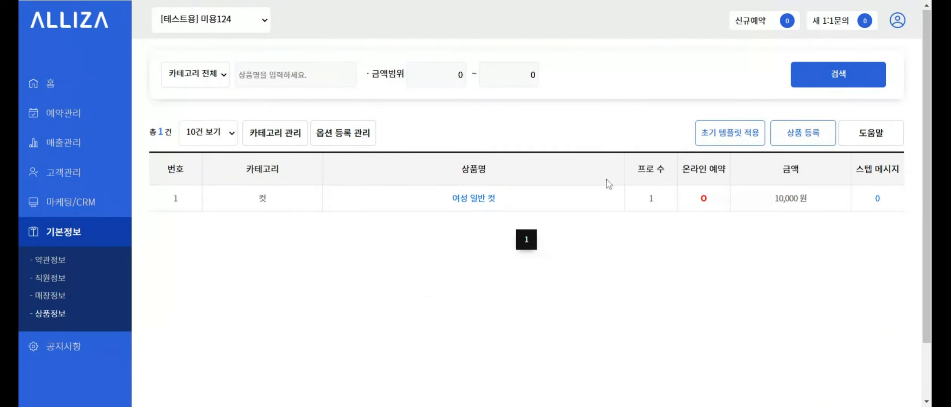
left_click(356, 144)
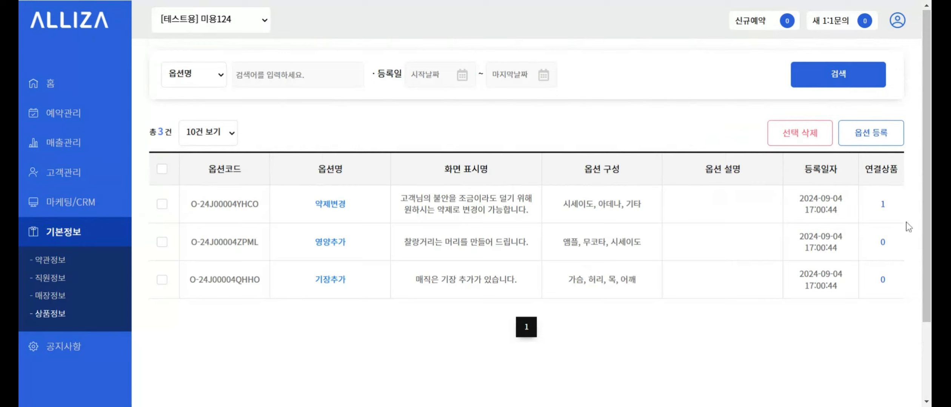
left_click(883, 205)
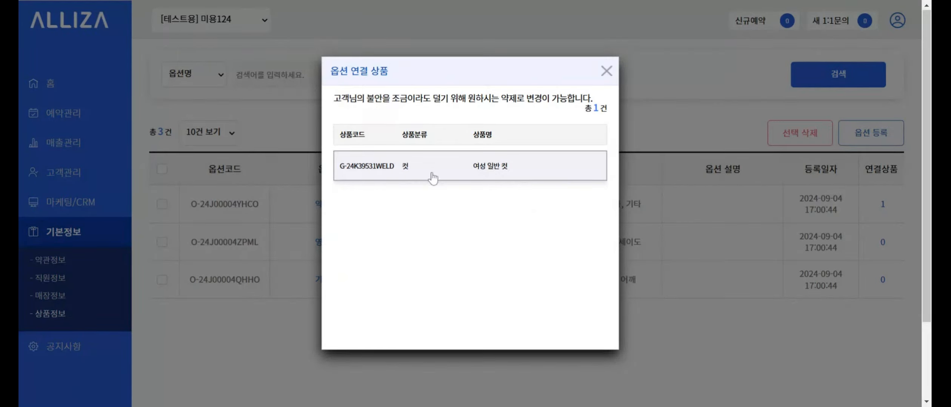
left_click(607, 73)
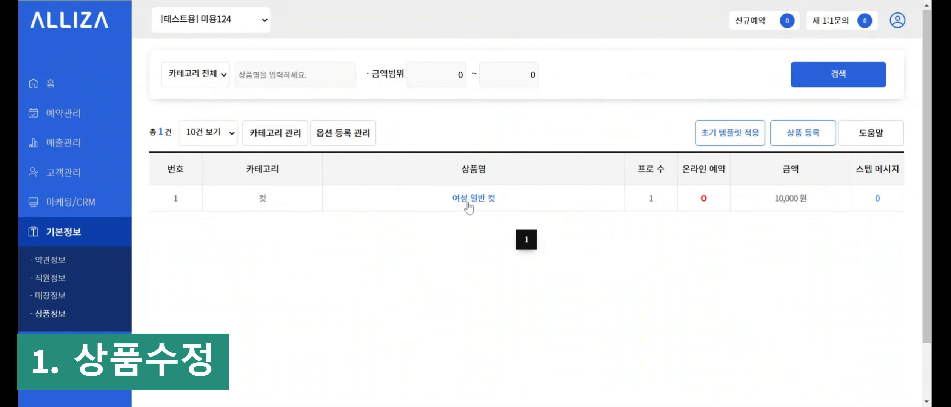
- Rename the product to 여성 컷, disable online booking, price 15,000, duration 01:00
left_click(467, 204)
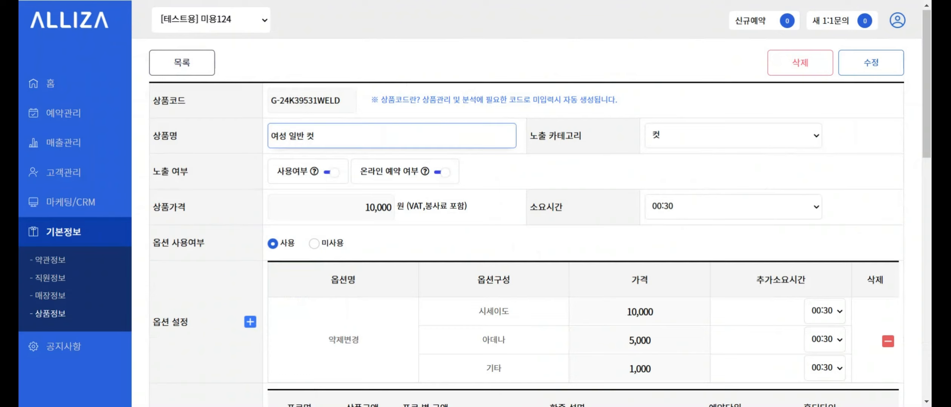
key("BackSpace")
key("BackSpace")
key("BackSpace")
key("BackSpace")
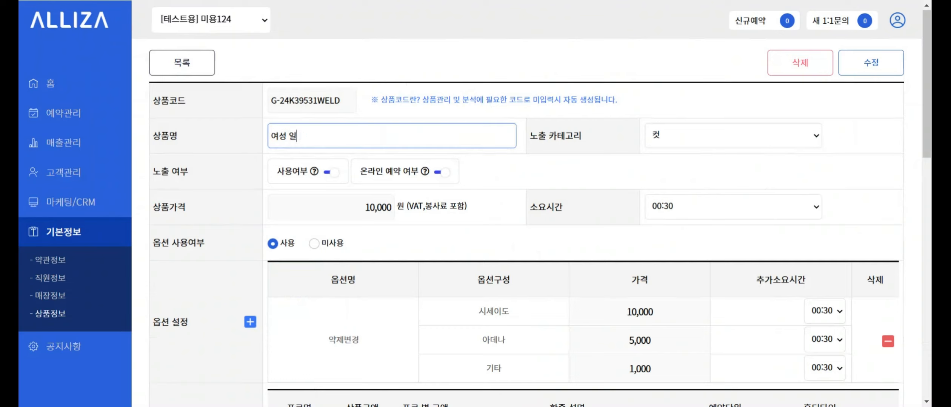
type("커")
left_click(441, 172)
key("ctrl+a")
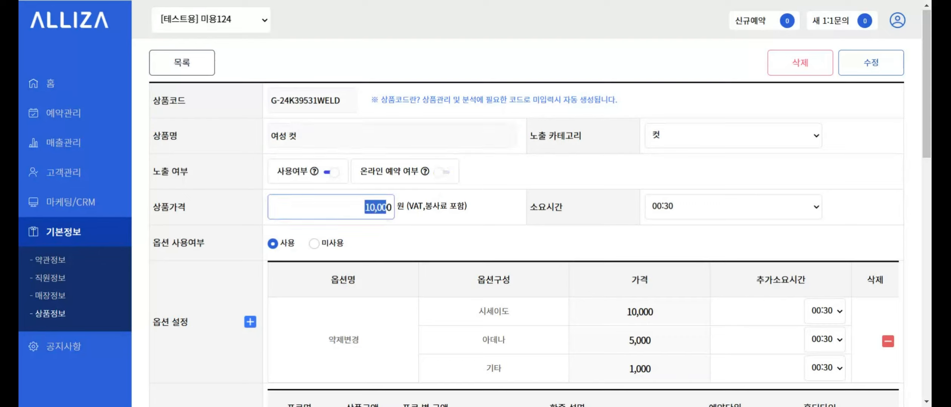
key("BackSpace")
type("15,000")
left_click(679, 218)
left_click(682, 261)
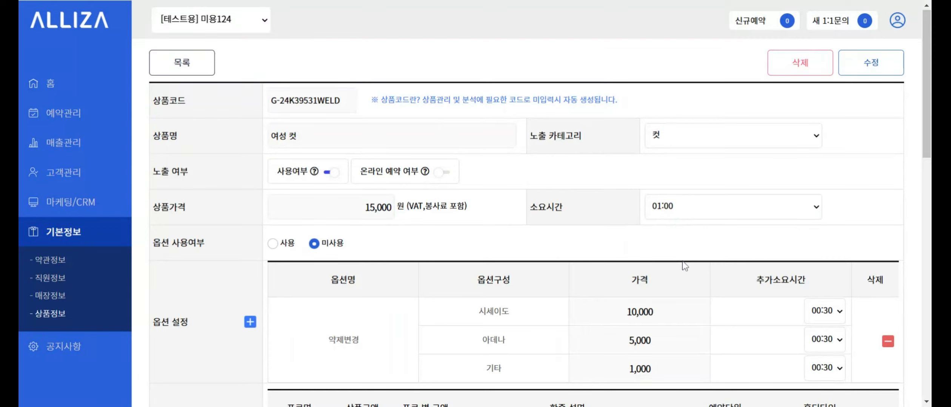
- Save the edited product with 수정 and confirm both prompts
left_click(860, 73)
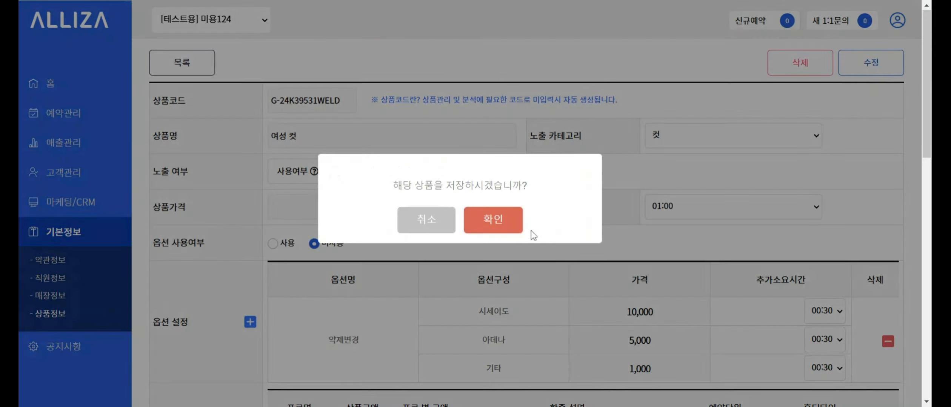
left_click(493, 224)
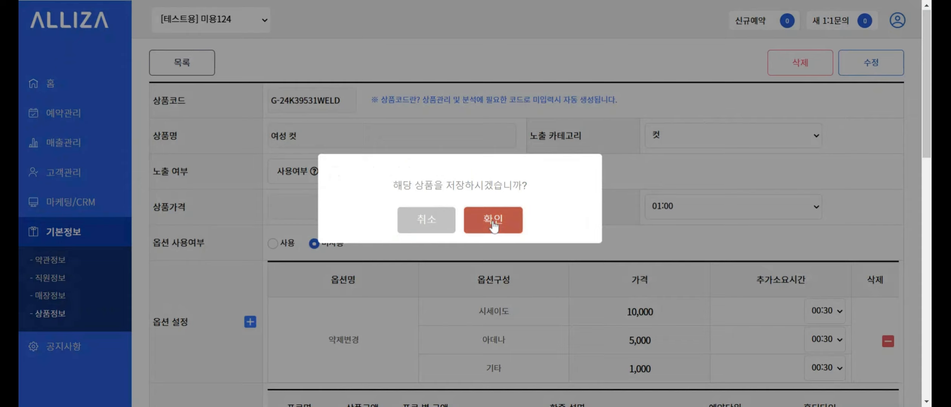
left_click(468, 225)
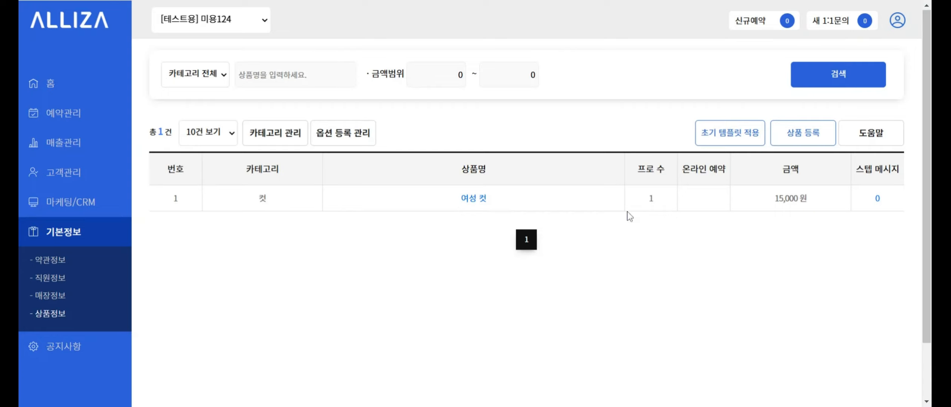
- Open 여성 컷 and delete it, confirming and closing the deletion alert
left_click(478, 204)
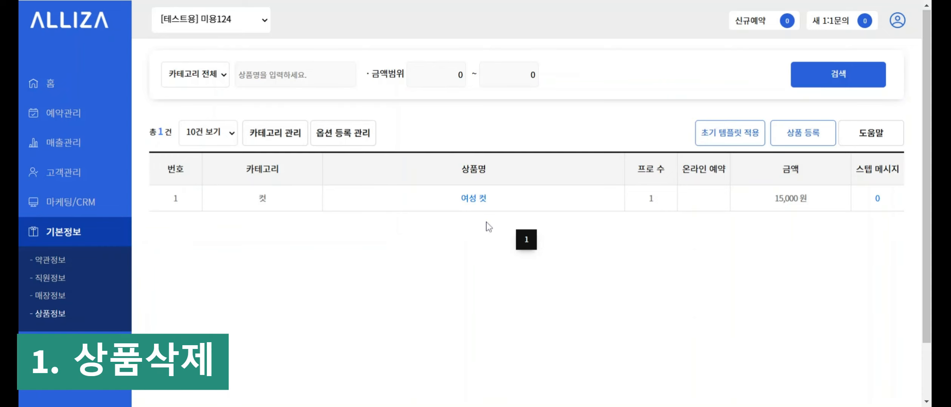
left_click(473, 203)
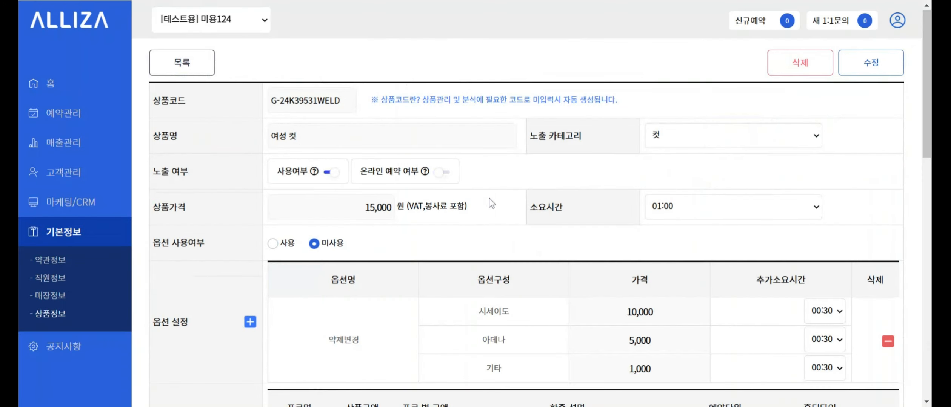
left_click(795, 72)
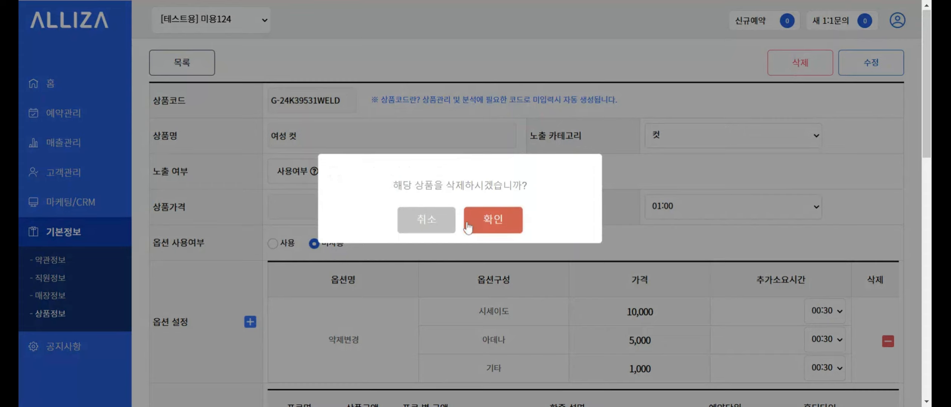
left_click(493, 223)
left_click(490, 223)
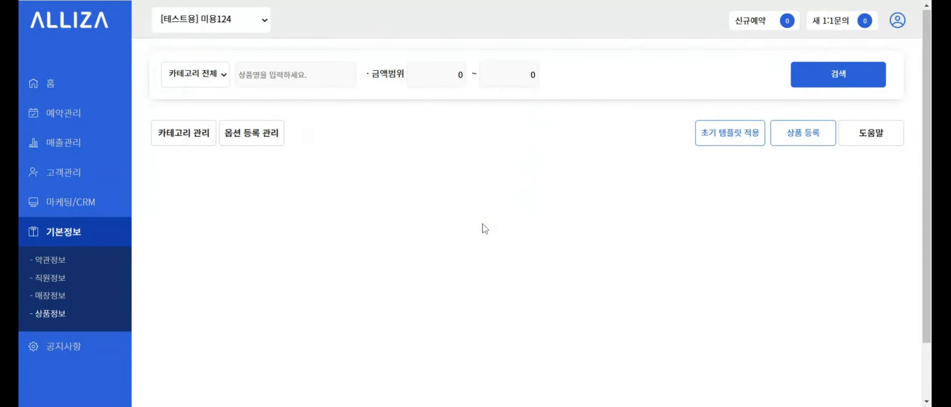